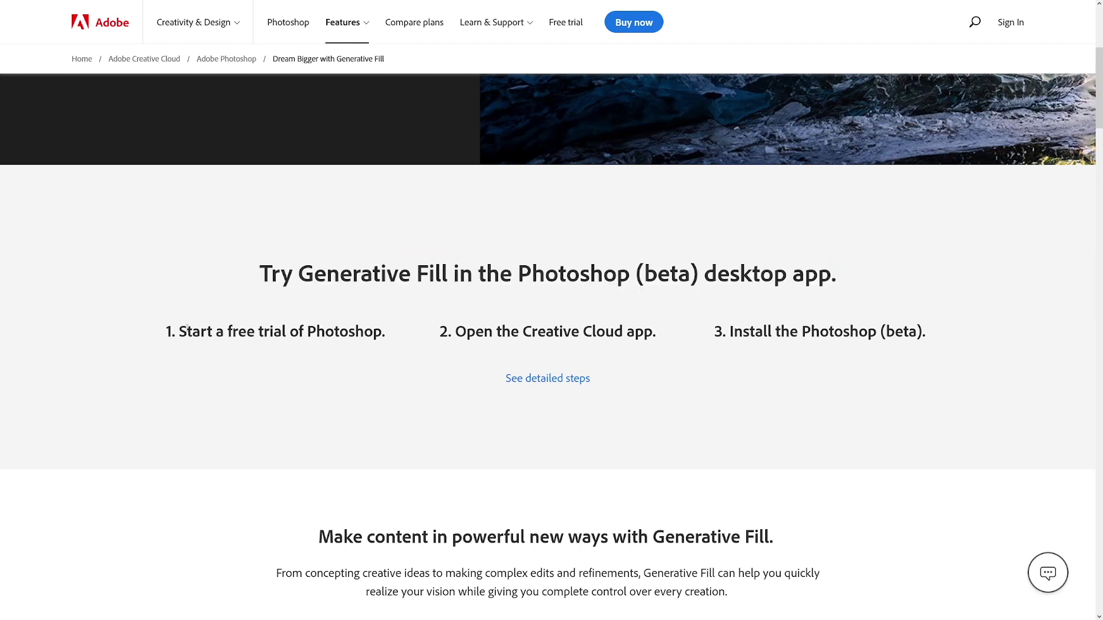
drag(181, 332, 386, 331)
click(405, 315)
drag(457, 333, 598, 330)
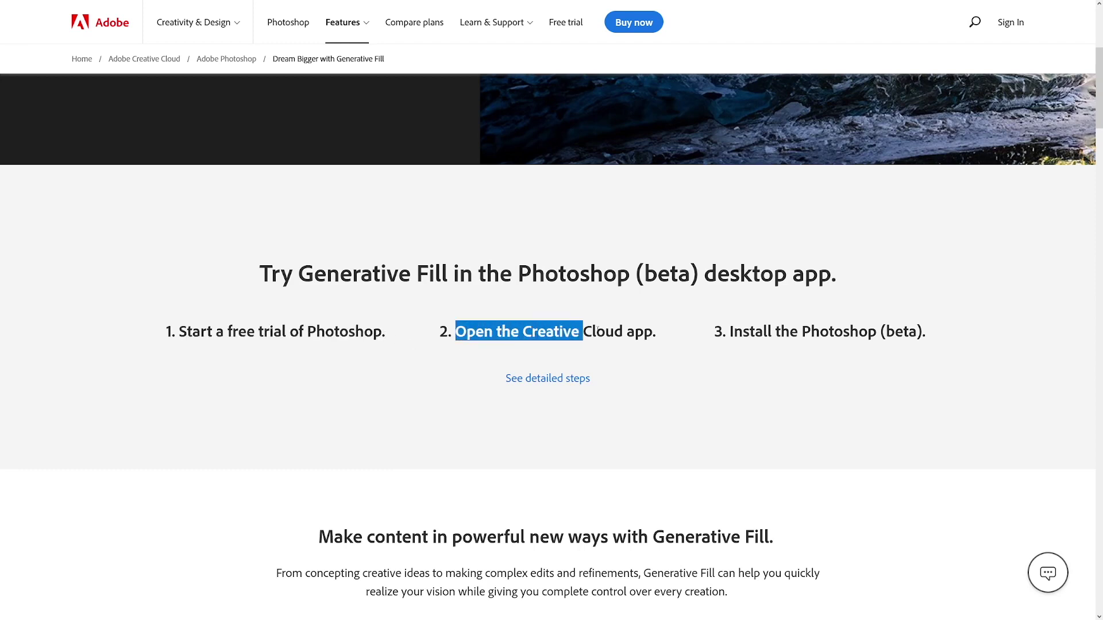
click(749, 348)
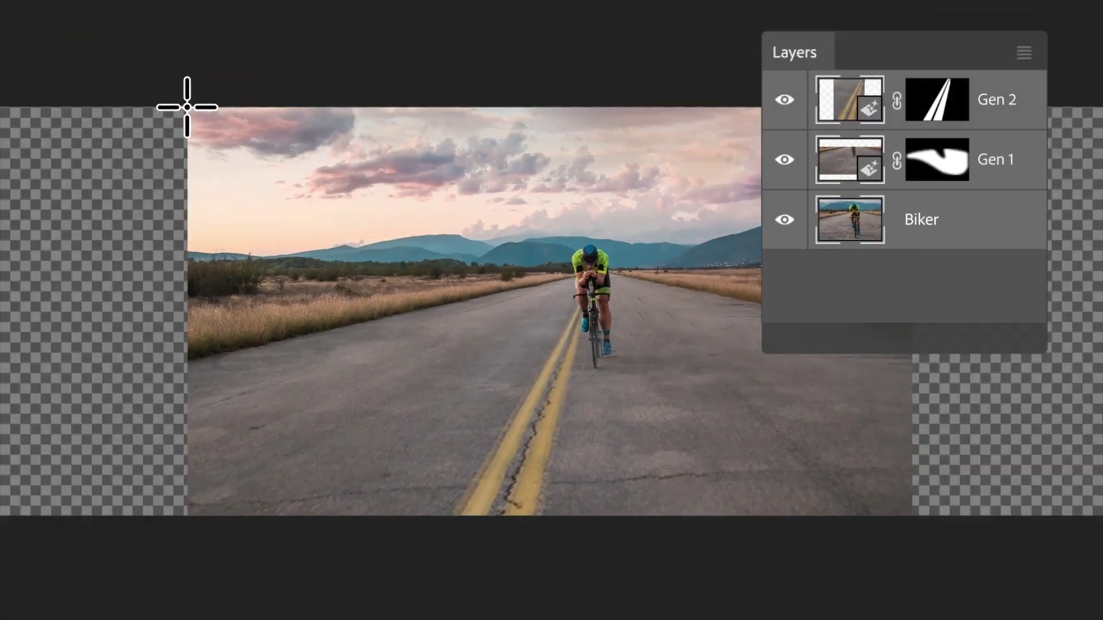
Step: Select the deer and generate a 'Wet alley at night' background around it
drag(188, 107, 3, 514)
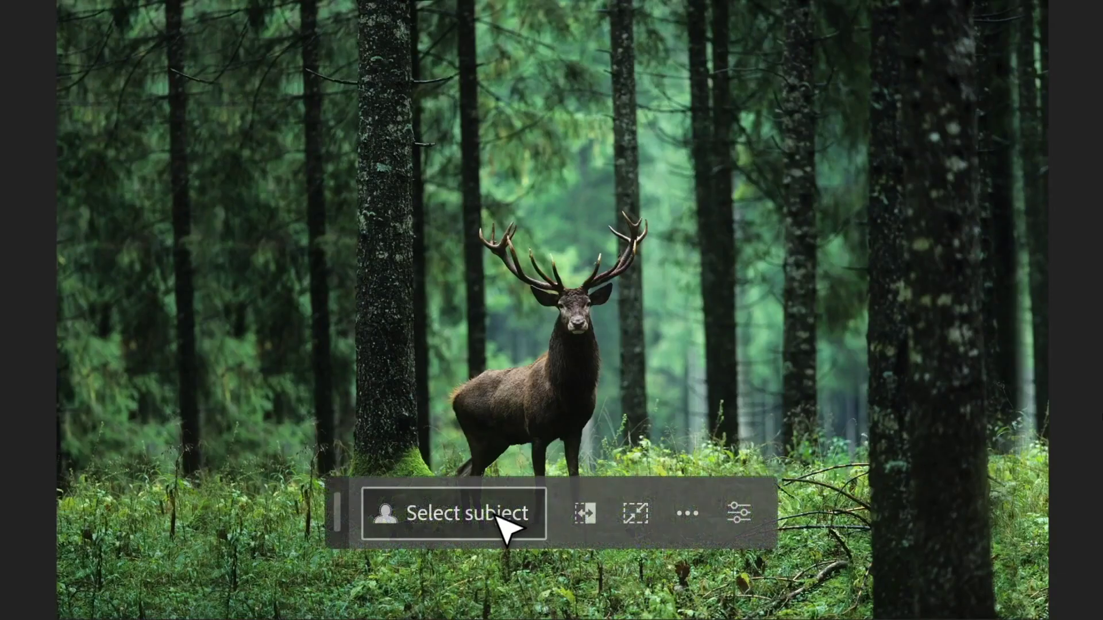
click(505, 527)
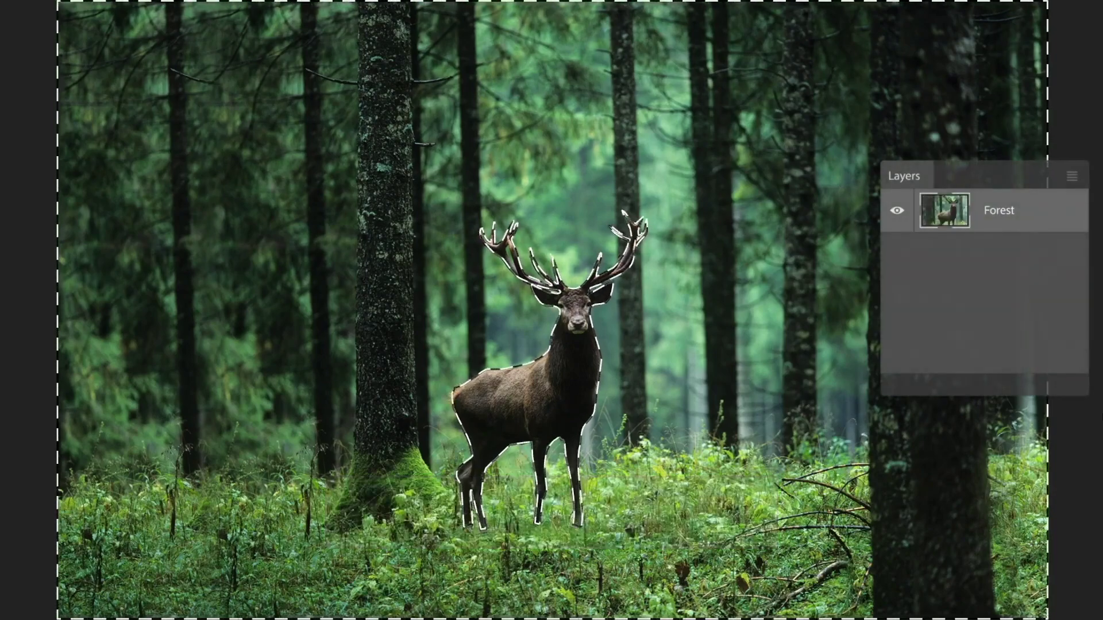
text(Wet alley at night)
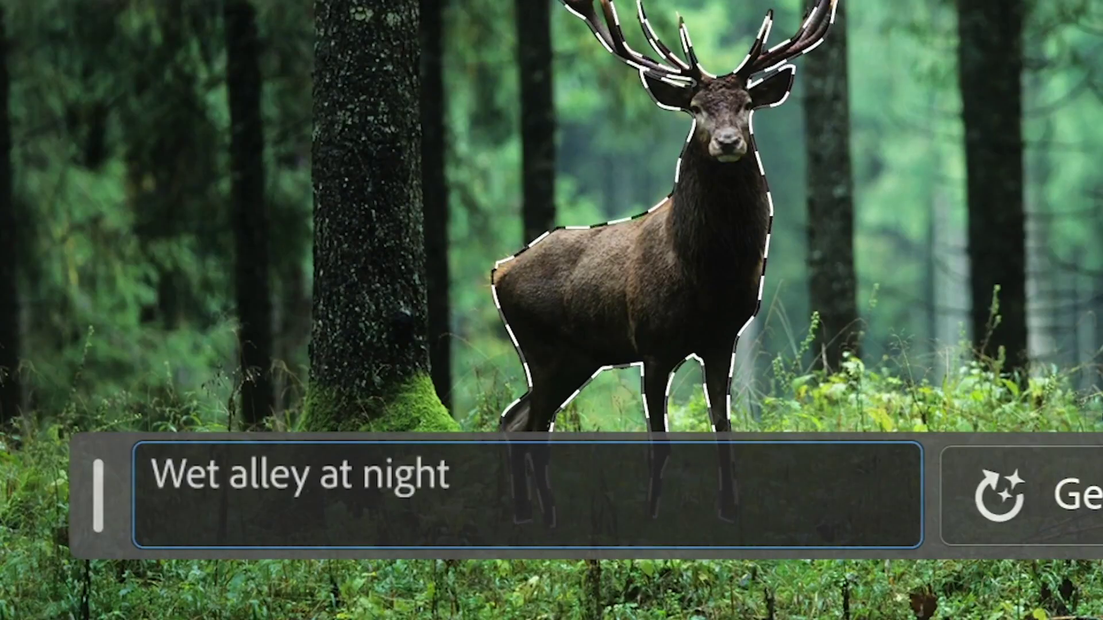
click(1091, 498)
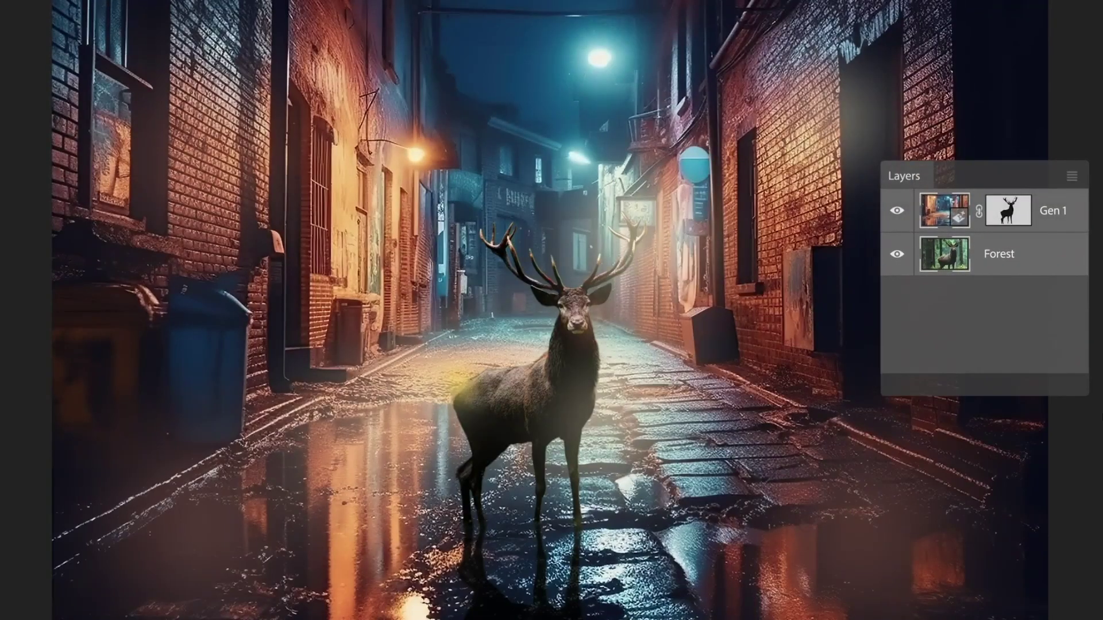
Step: Lasso part of the left alley wall and generate a 'Red arrow sign' there
mouse_move(369, 103)
mouse_down()
mouse_move(284, 25)
mouse_move(365, 86)
mouse_up()
text(Red arrow sign)
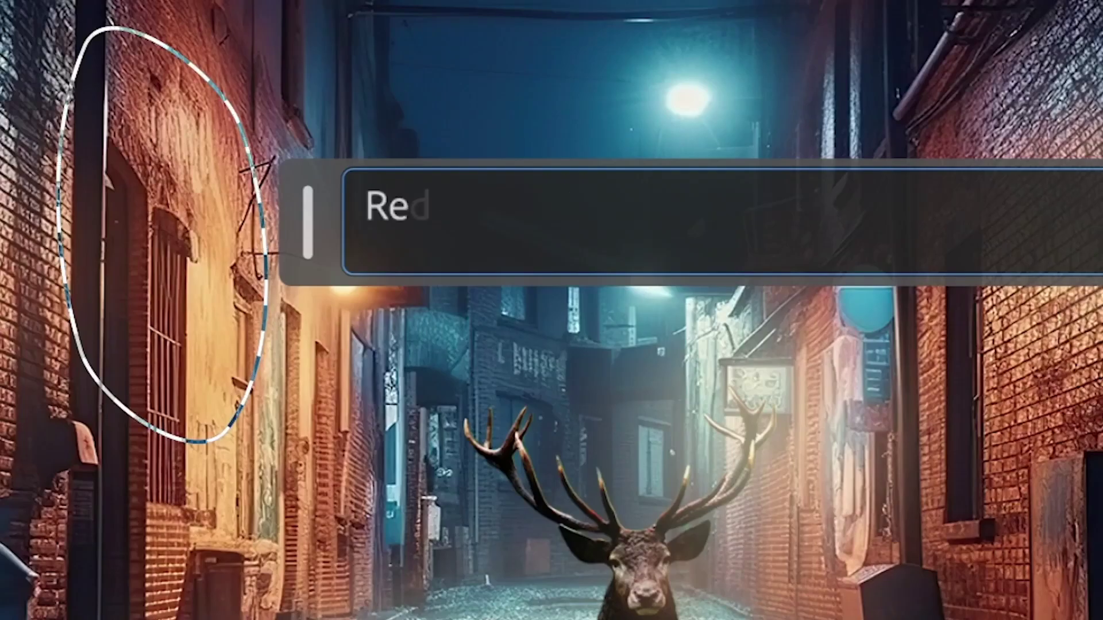
click(938, 125)
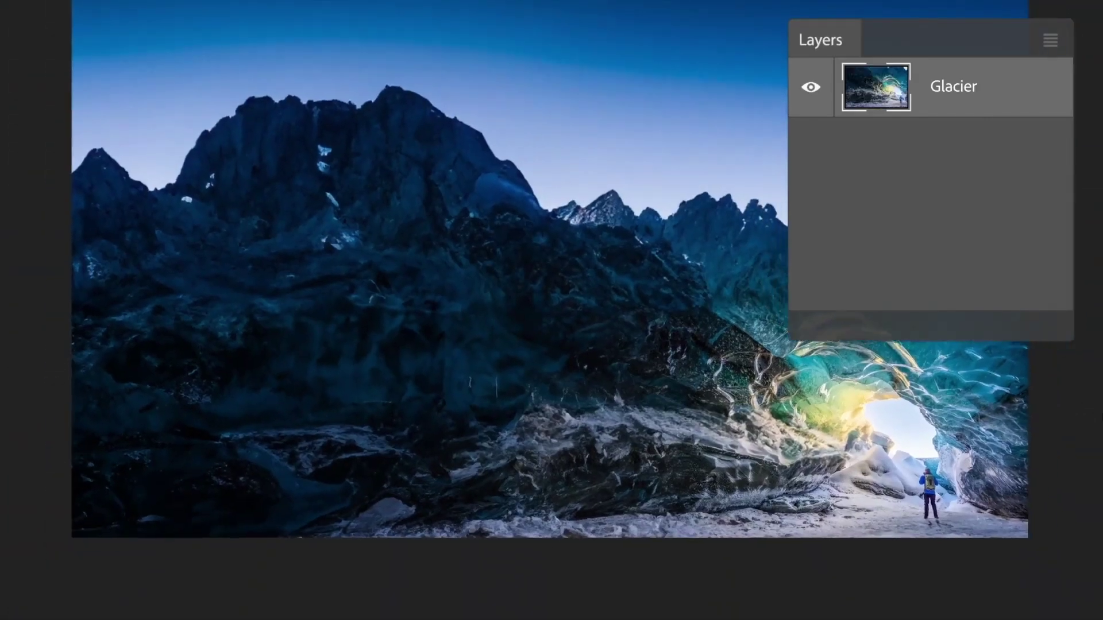
Step: Extend the glacier canvas downward, fill it with 'frozen lake with reflections', keeping variation 2
key(c)
drag(546, 502, 554, 616)
key(Return)
drag(95, 510, 1005, 619)
text(frozen lake with reflections)
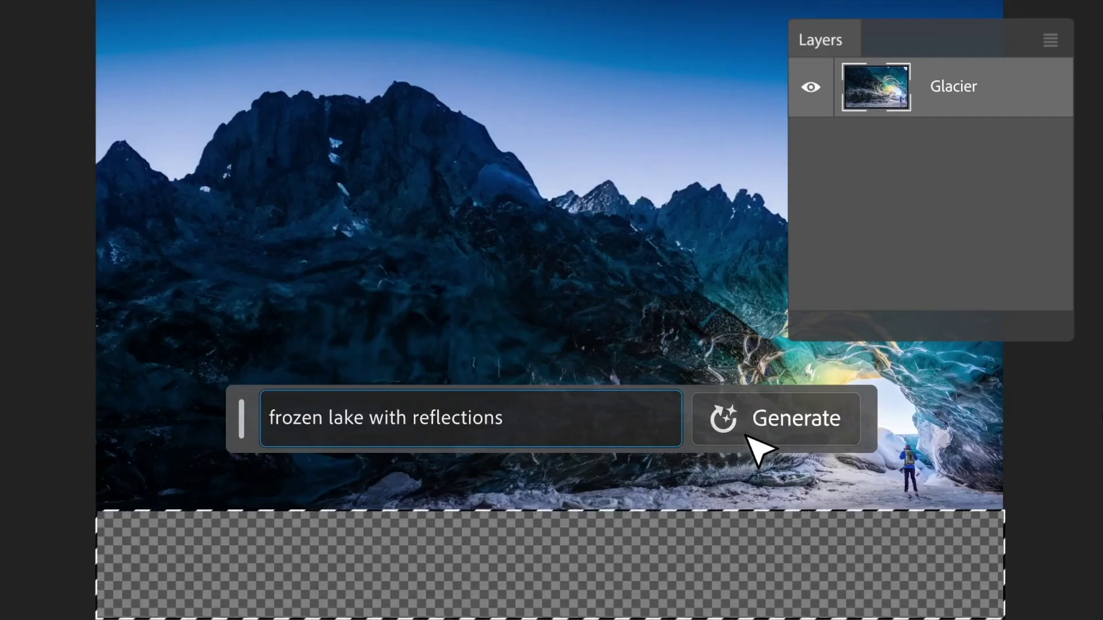
click(753, 447)
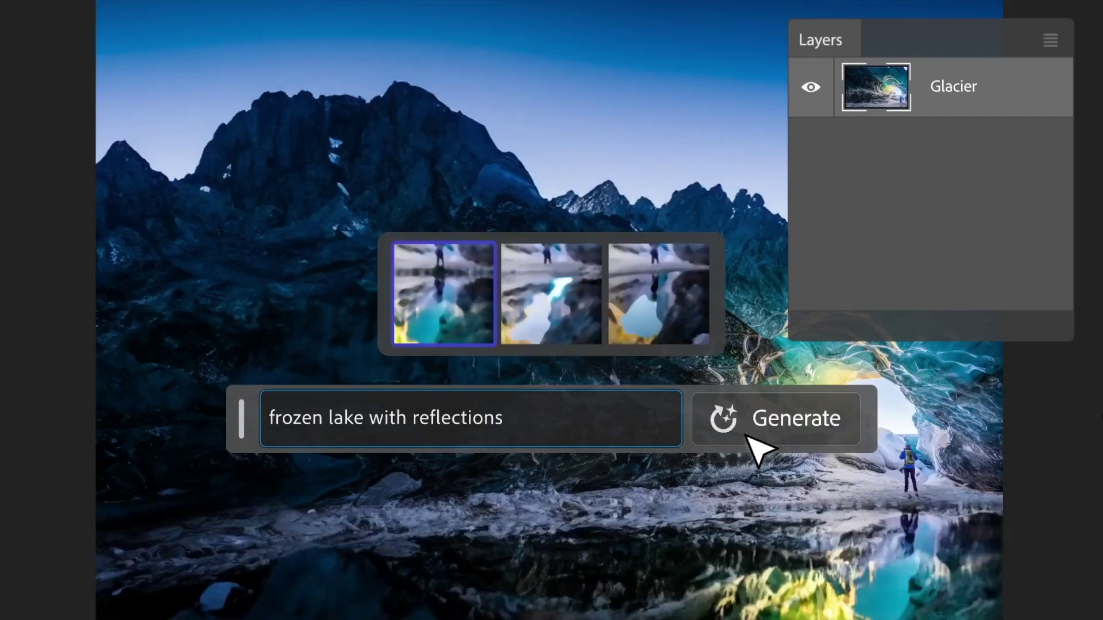
click(574, 339)
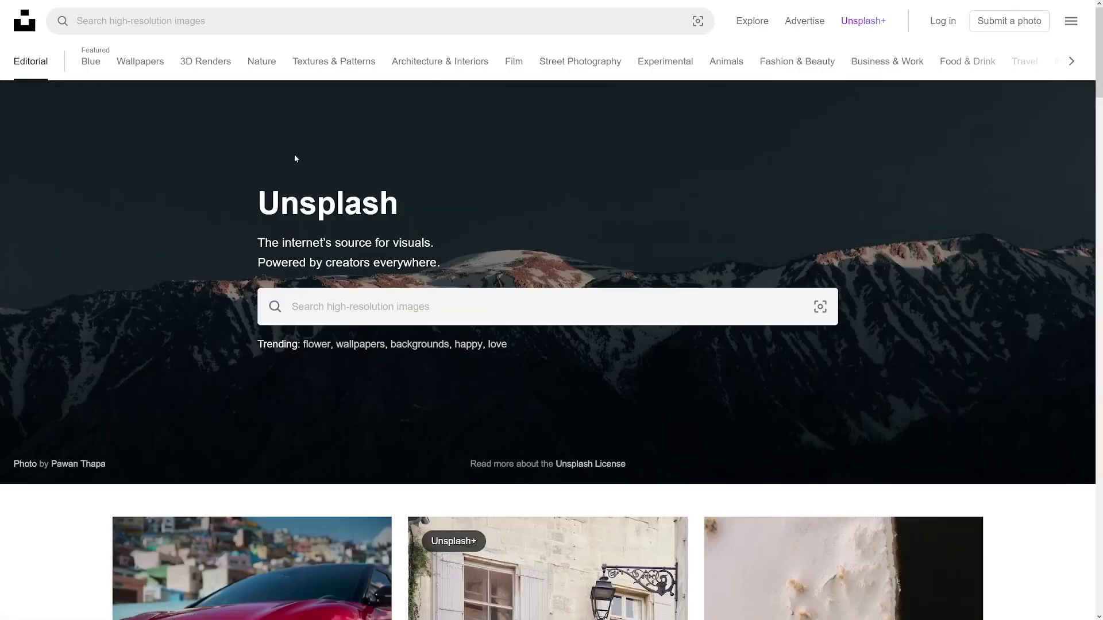
Step: Scroll through Pixabay's grid of free stock photos
scroll(295, 159, down, 10)
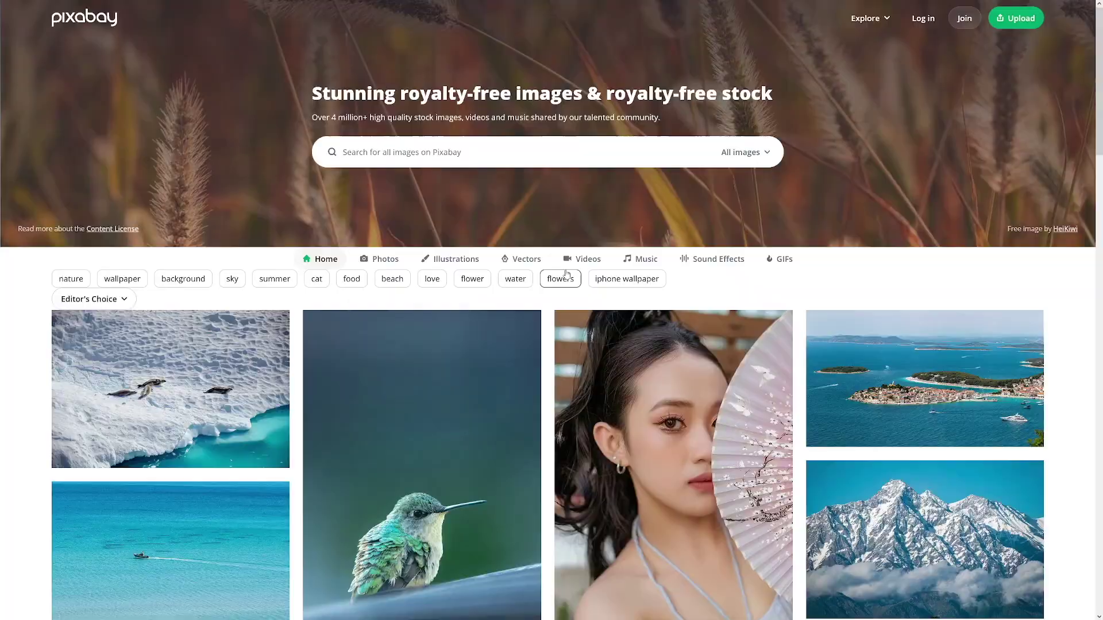
scroll(555, 246, down, 4)
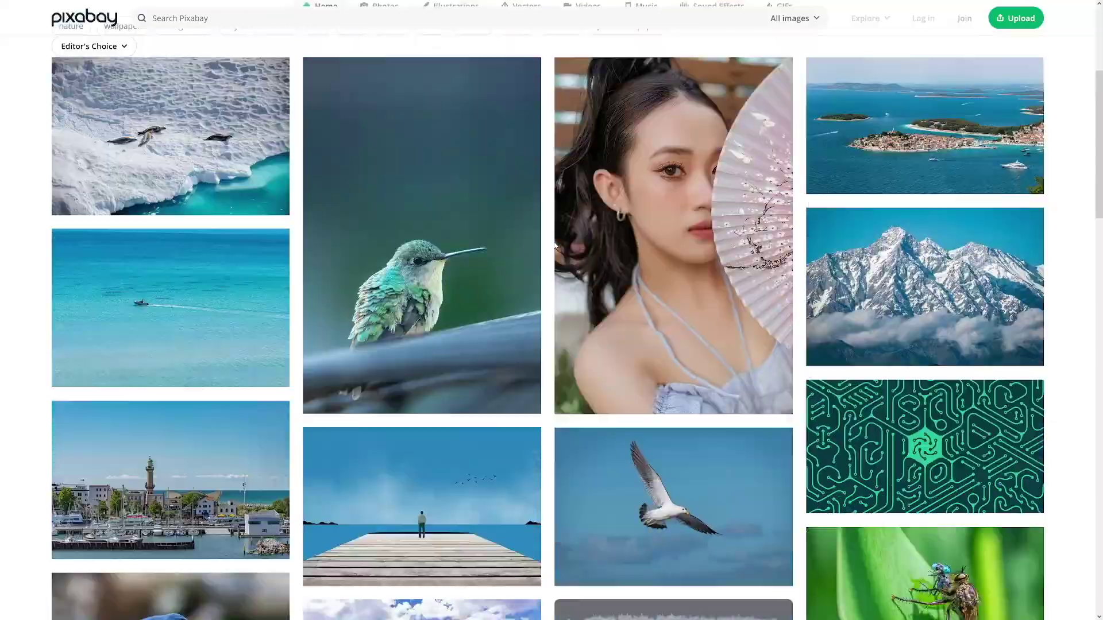
scroll(555, 246, down, 10)
scroll(558, 315, up, 9)
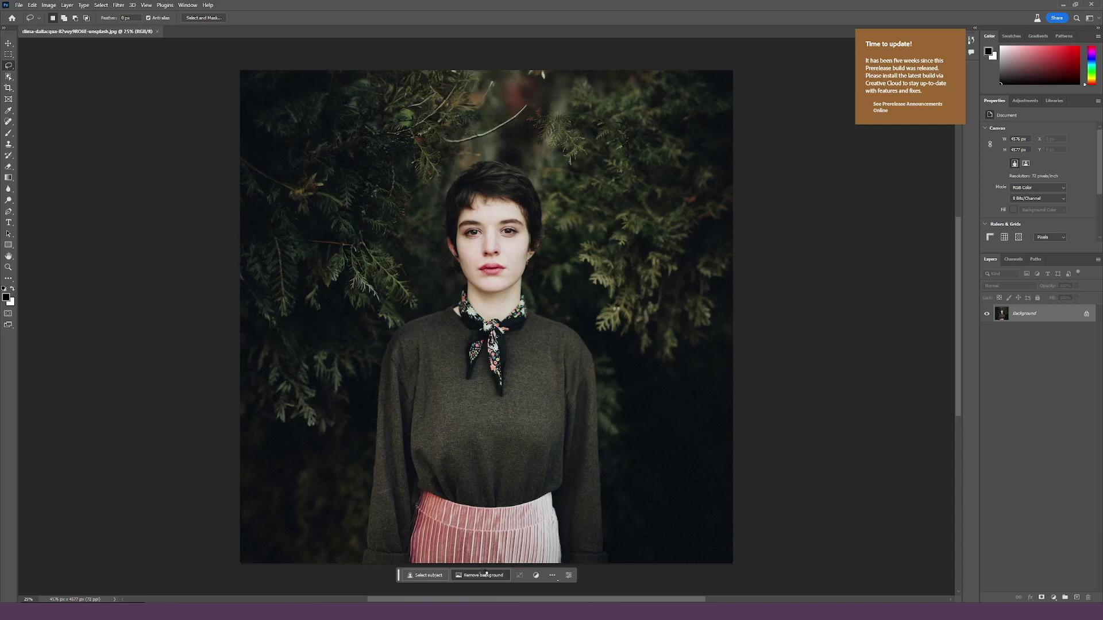
Step: Remove the portrait's dark foliage background, then lasso the empty space around the woman
click(484, 574)
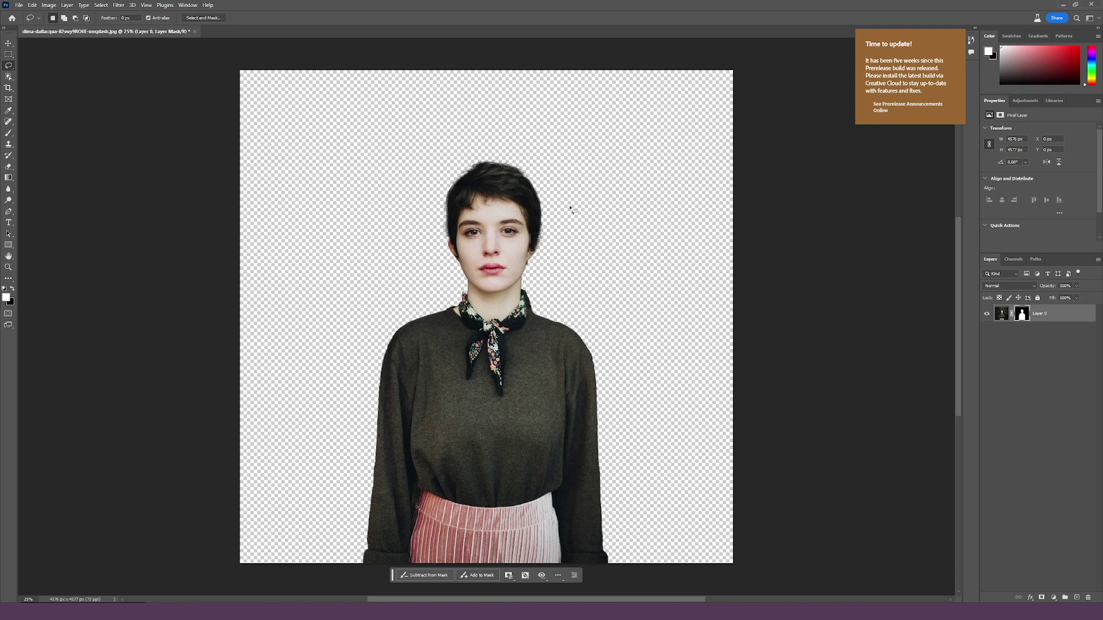
click(8, 87)
key(Return)
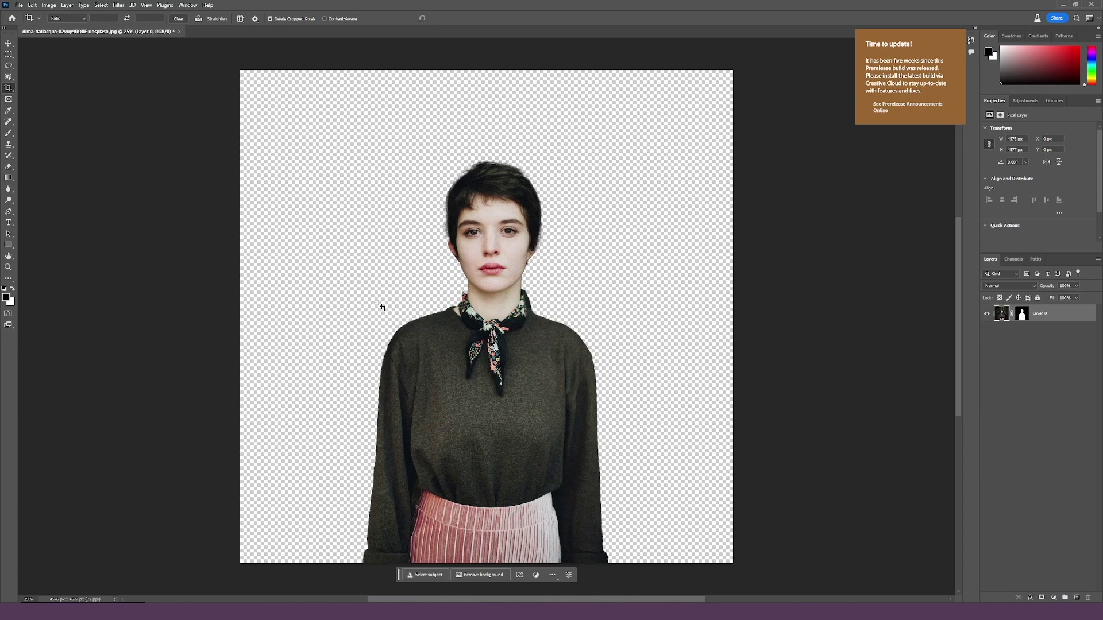
key(l)
mouse_move(399, 574)
mouse_down()
mouse_move(321, 264)
mouse_move(301, 230)
mouse_up()
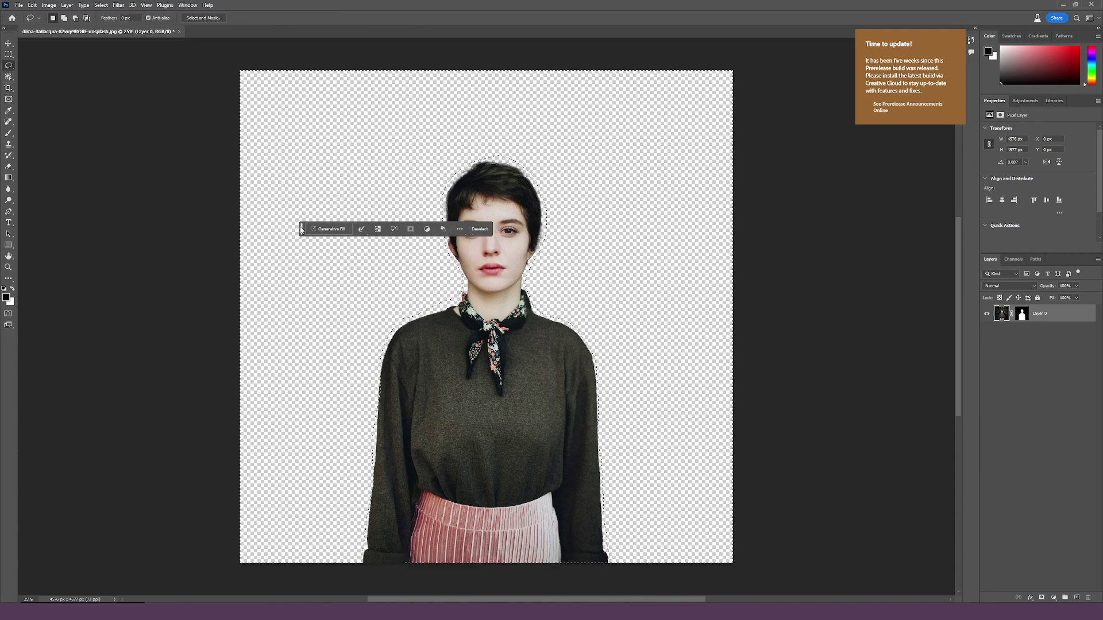
Step: Generate a circus backdrop around the woman and keep the third, red-curtain variation
click(332, 230)
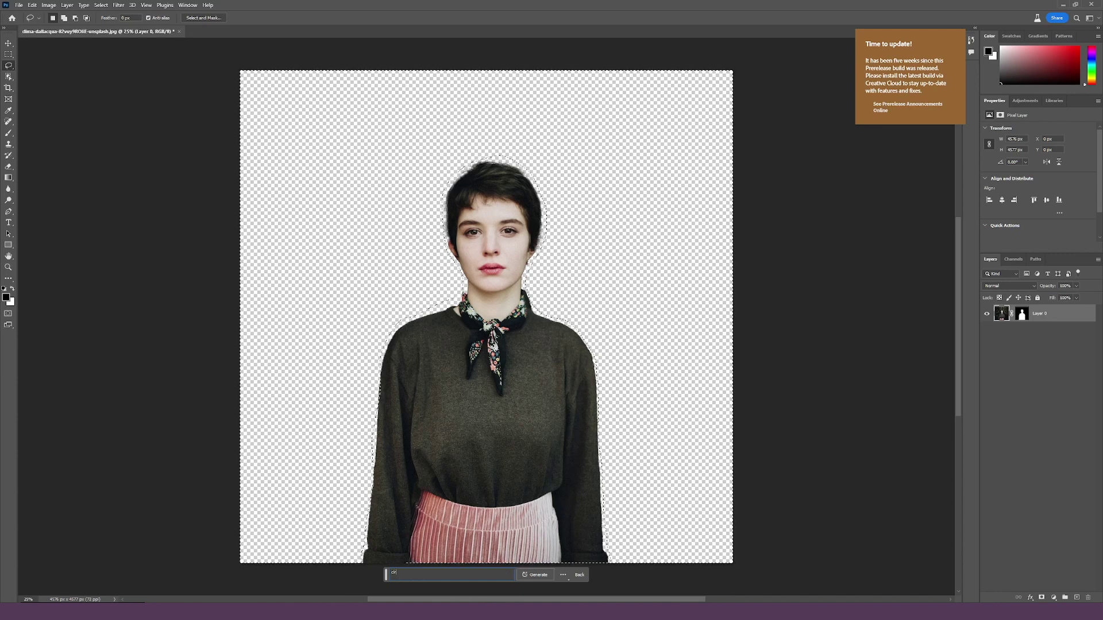
click(532, 576)
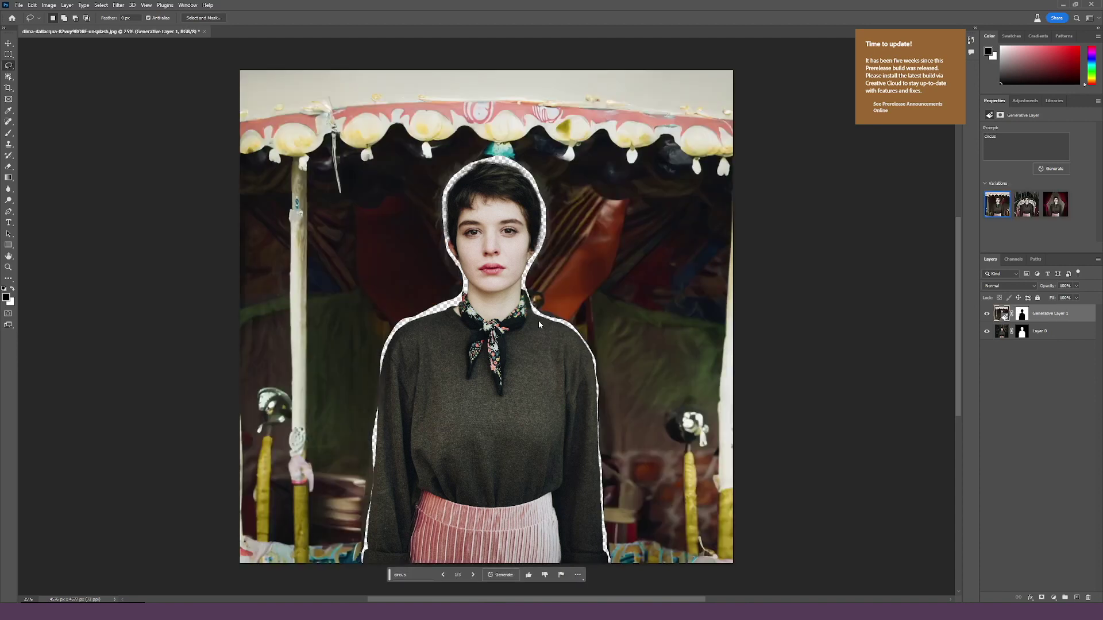
click(473, 576)
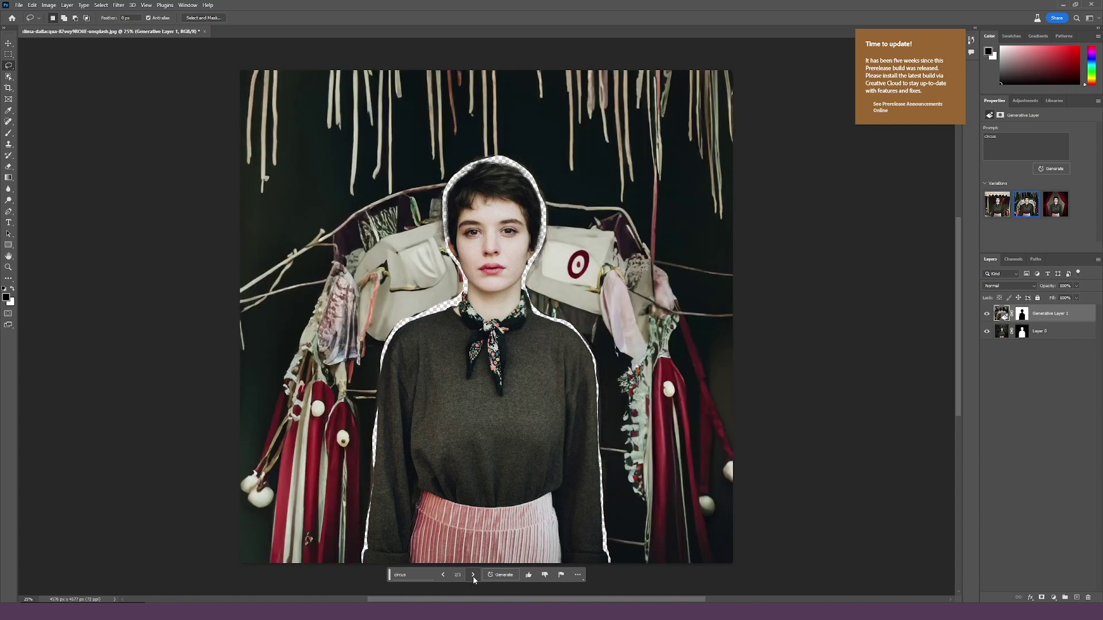
click(474, 576)
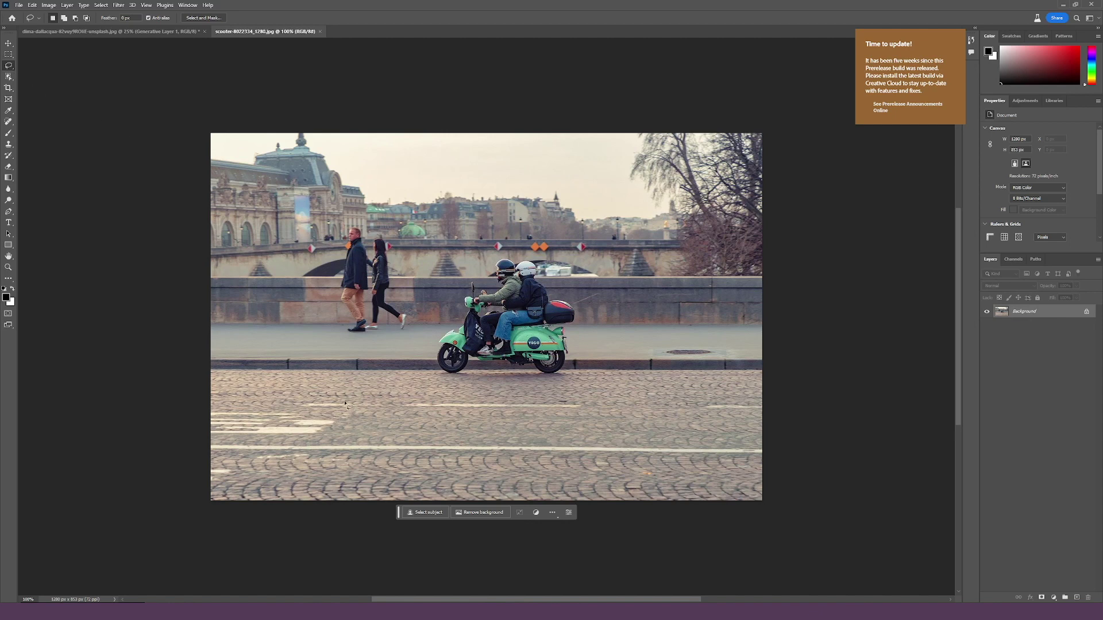
Step: Lasso a patch of the cobbled road and generate 'puddle with water' in it
mouse_move(345, 403)
mouse_down()
mouse_move(361, 424)
mouse_move(388, 434)
mouse_move(443, 435)
mouse_move(462, 409)
mouse_move(348, 405)
mouse_up()
click(346, 450)
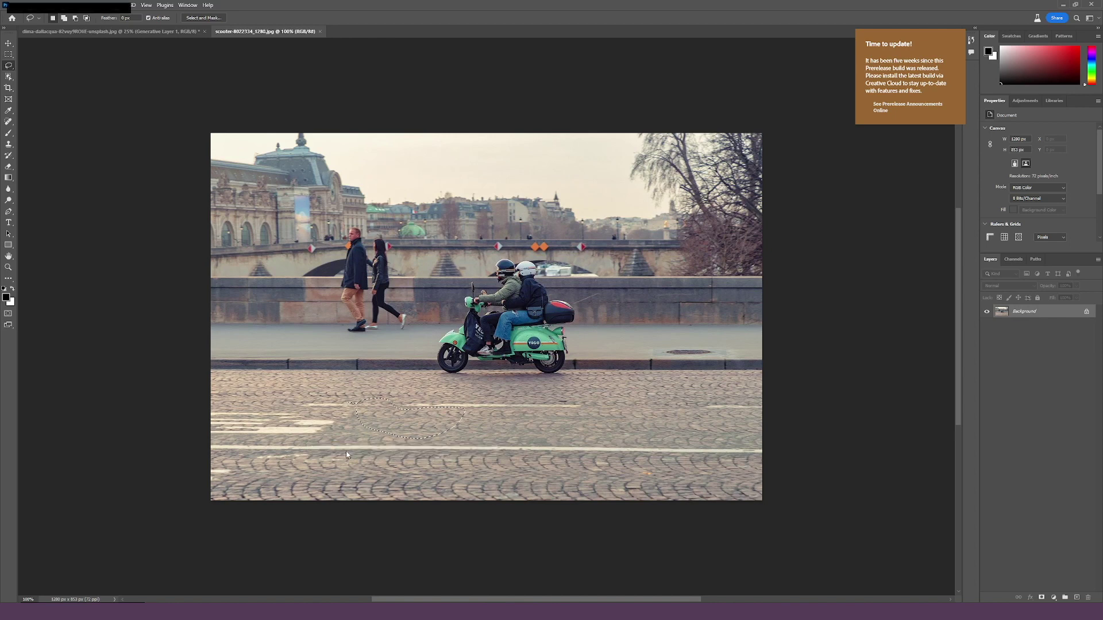
text(puddle)
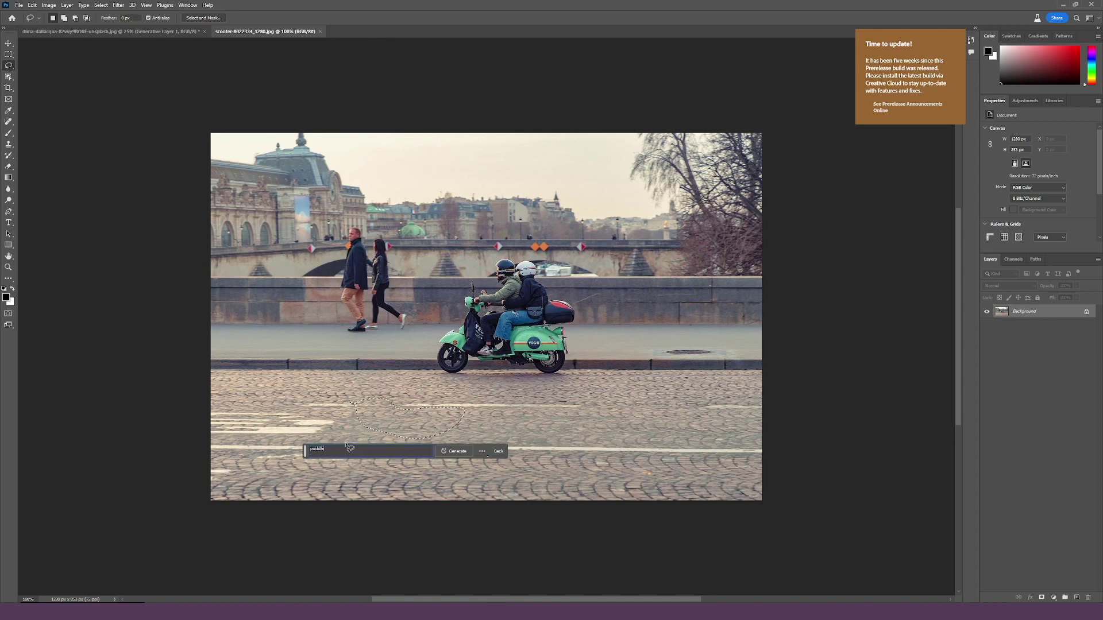
text(with water)
click(455, 450)
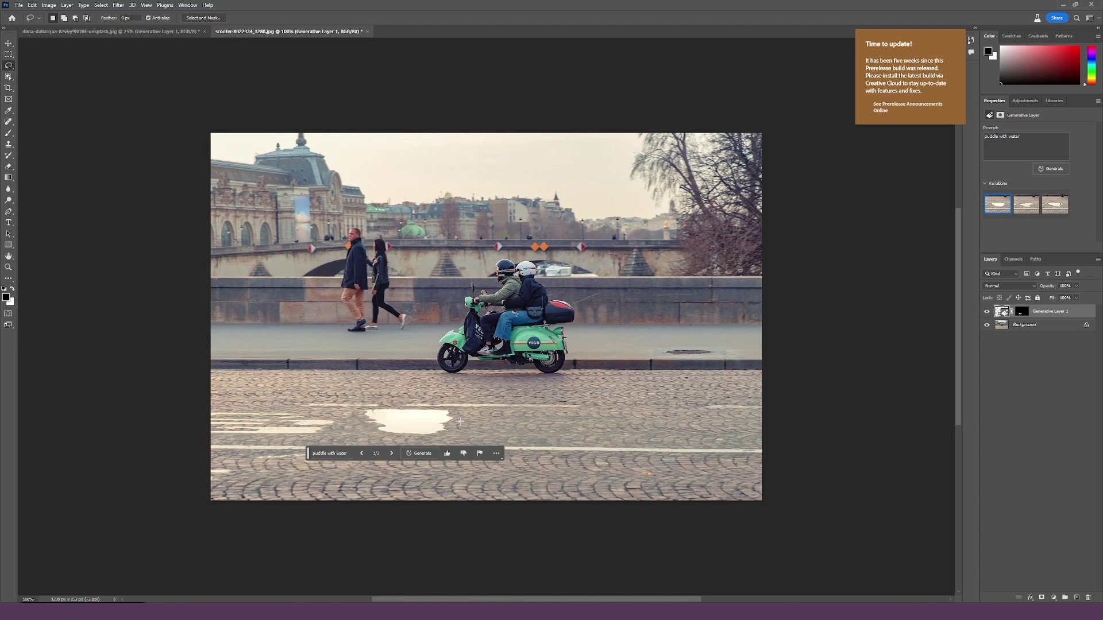
Step: Compare the three puddle variations and settle on variation 2/3
click(392, 454)
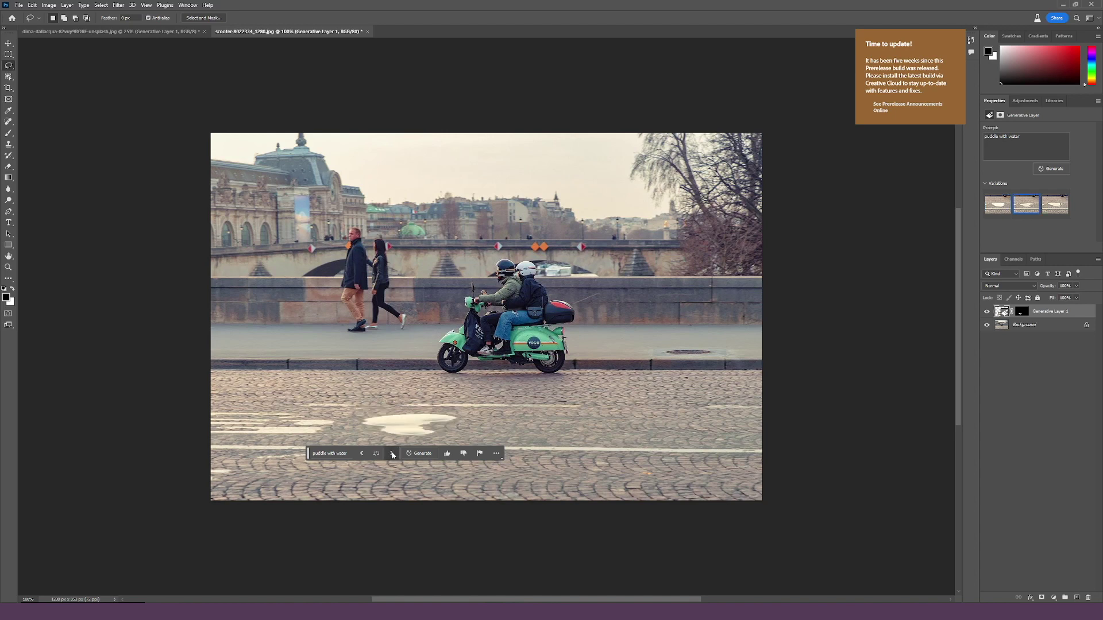
click(393, 454)
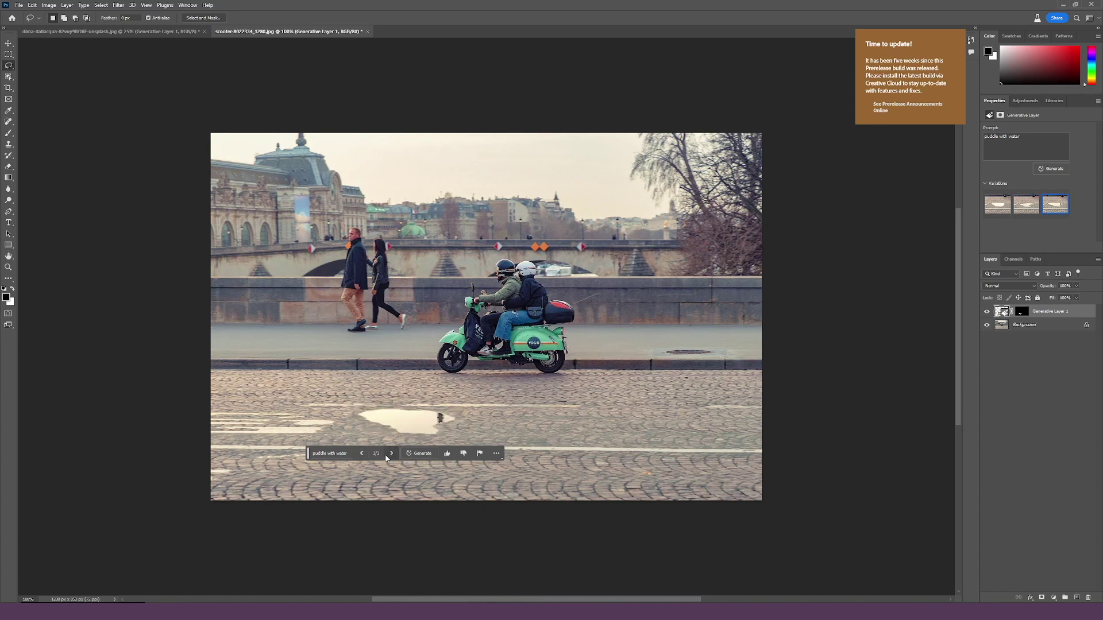
click(361, 453)
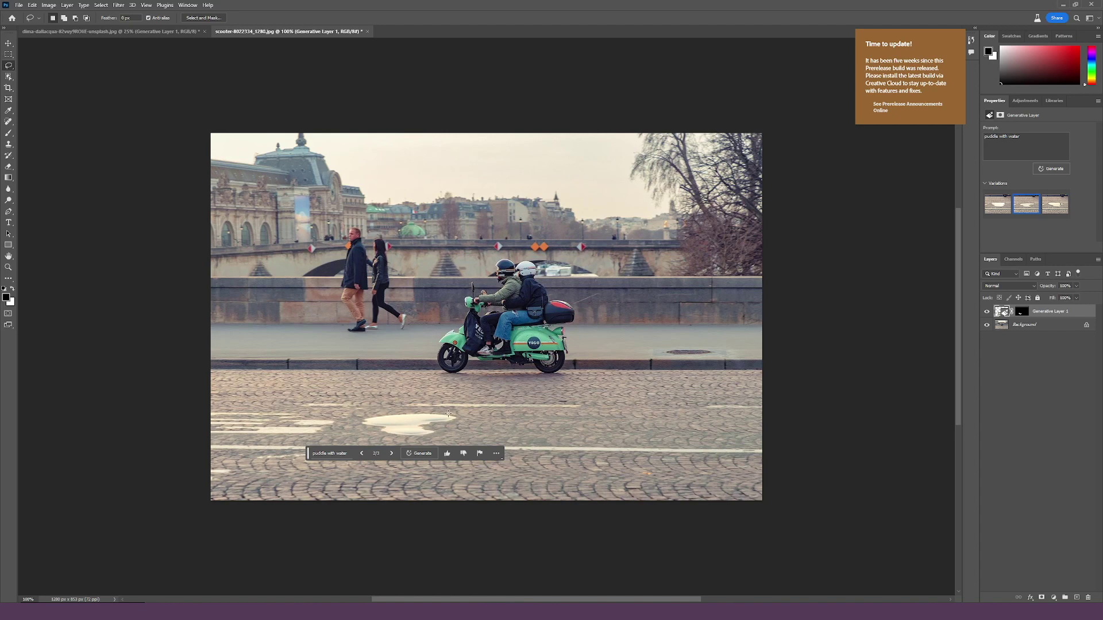
click(391, 453)
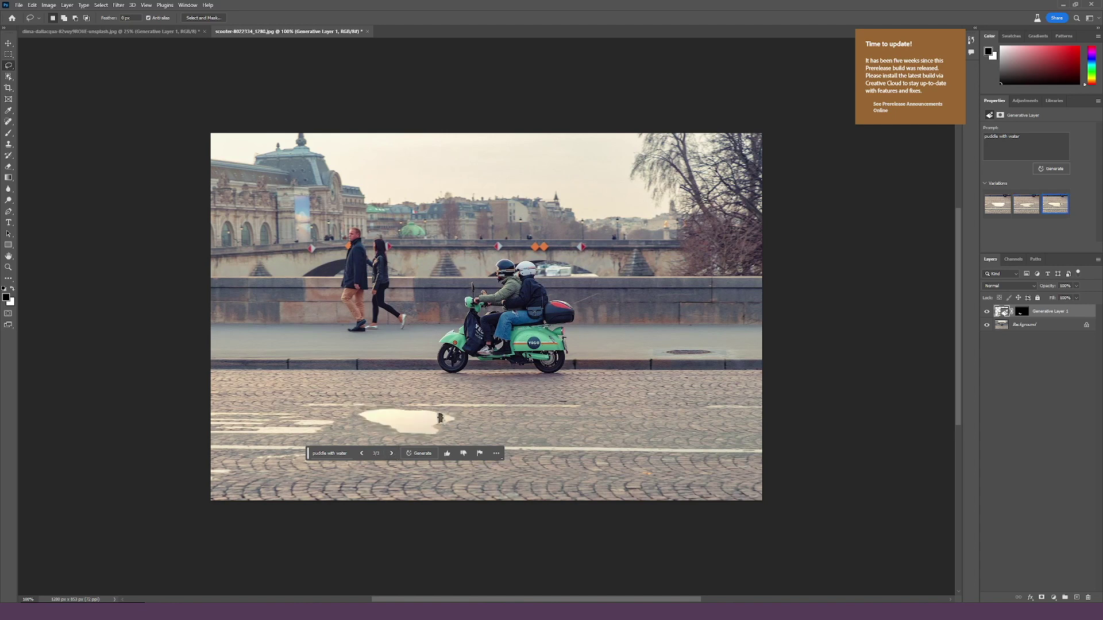
click(362, 455)
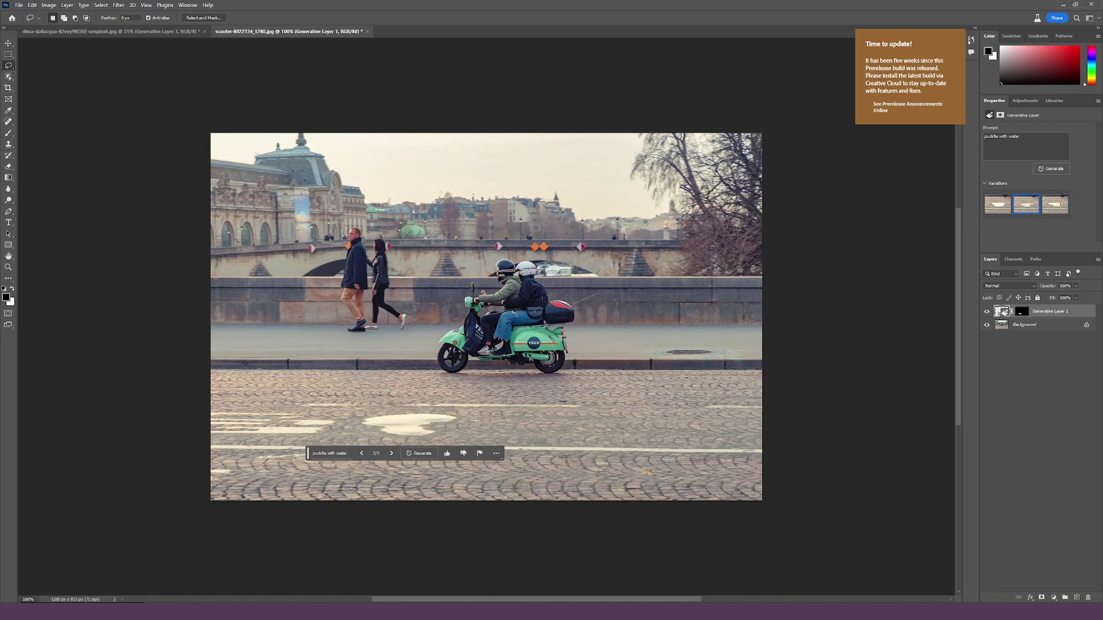
Step: Lasso the pavement right of the scooter, generate 'DOG', and browse the dog variations
mouse_move(617, 336)
mouse_down()
mouse_move(671, 313)
mouse_move(685, 330)
mouse_move(616, 335)
mouse_up()
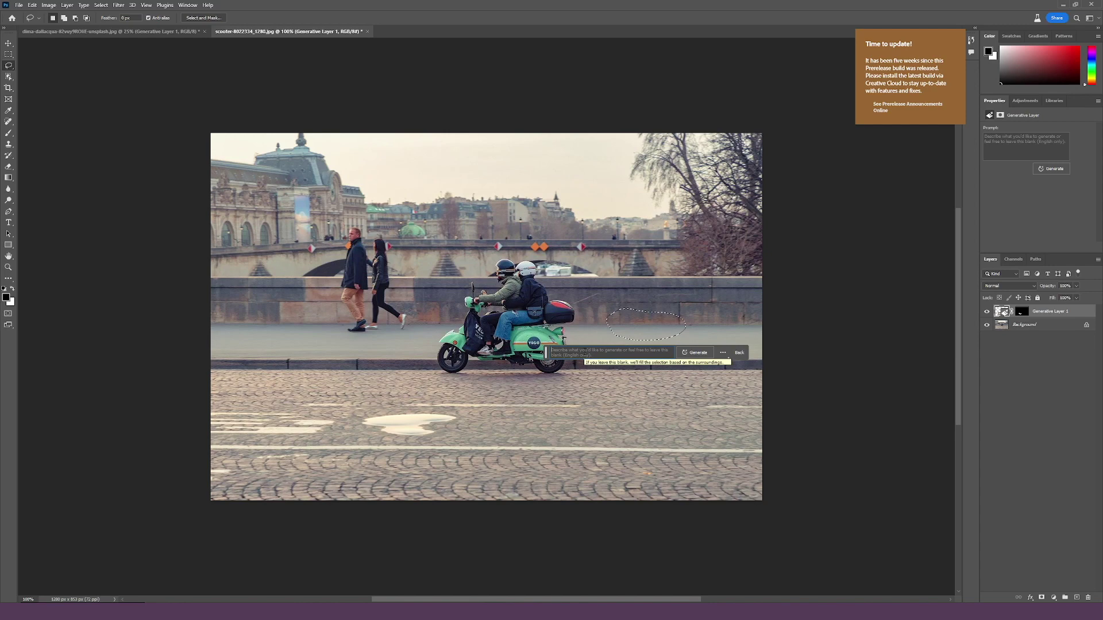
click(693, 353)
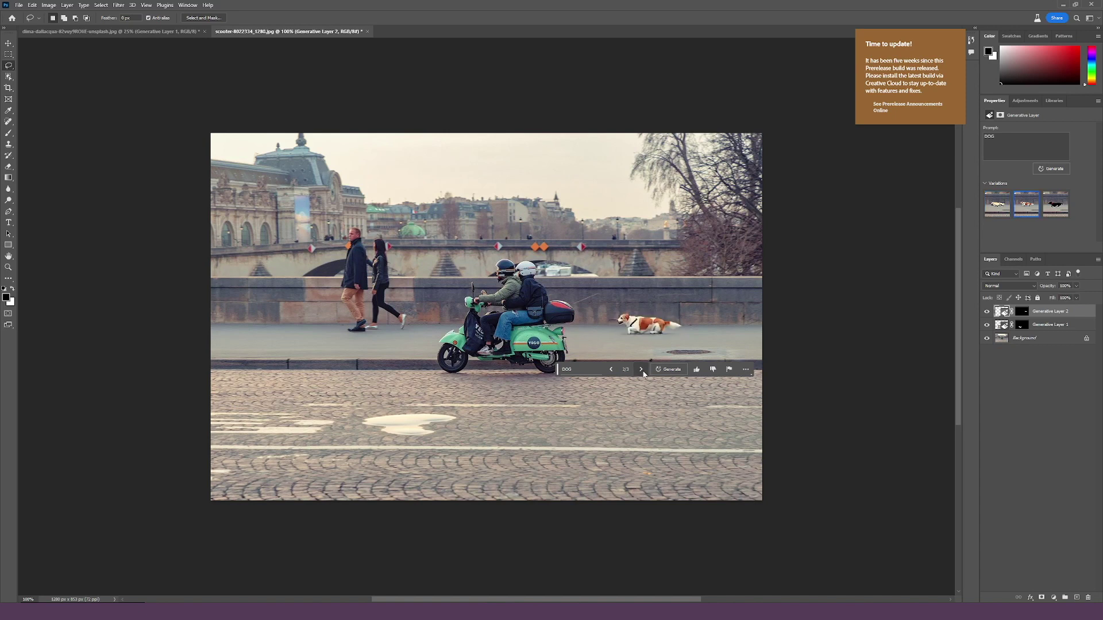
click(641, 371)
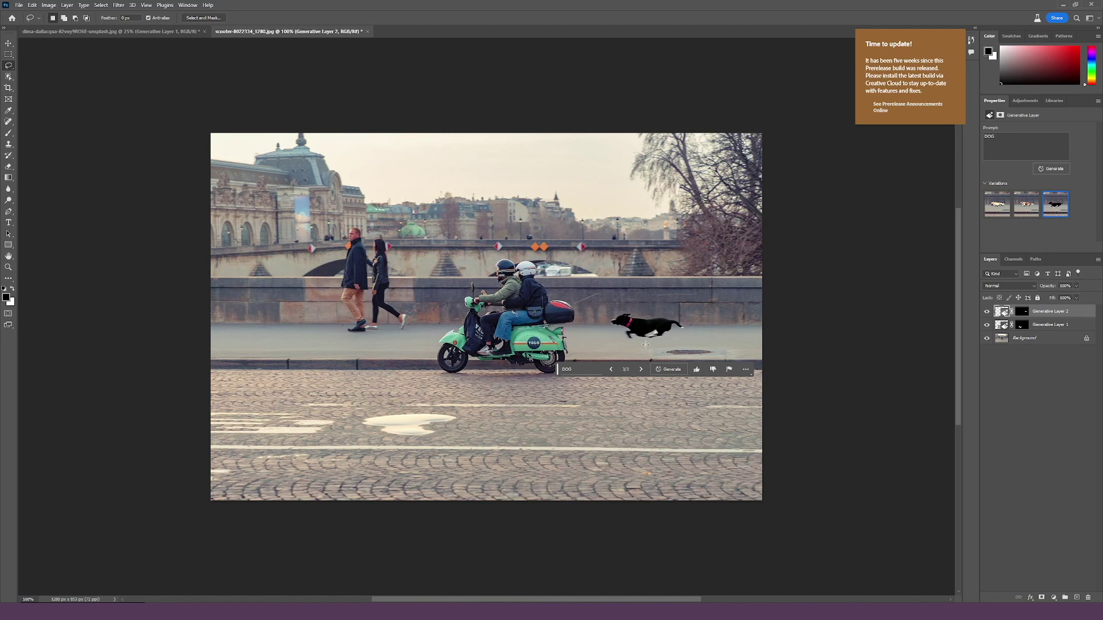
click(611, 371)
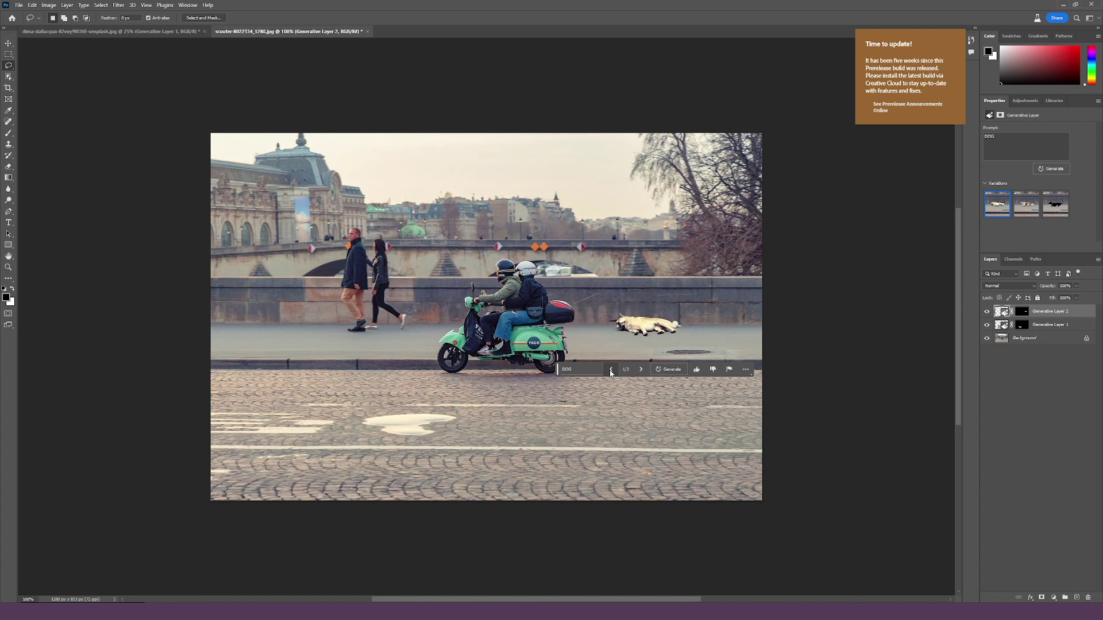
drag(559, 373, 491, 394)
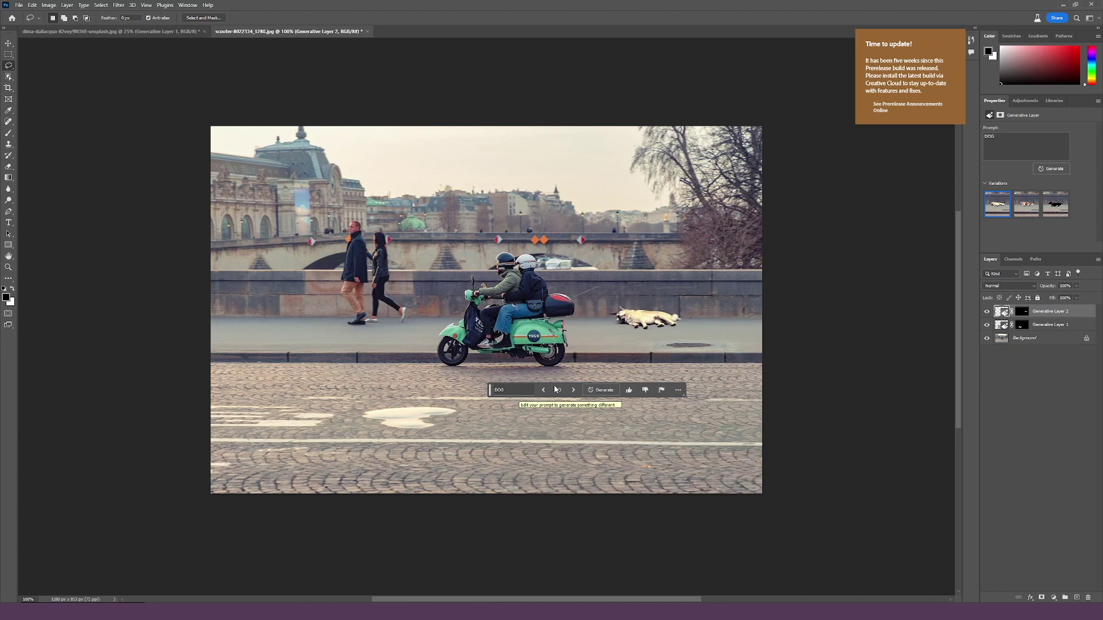
scroll(754, 301, down, 3)
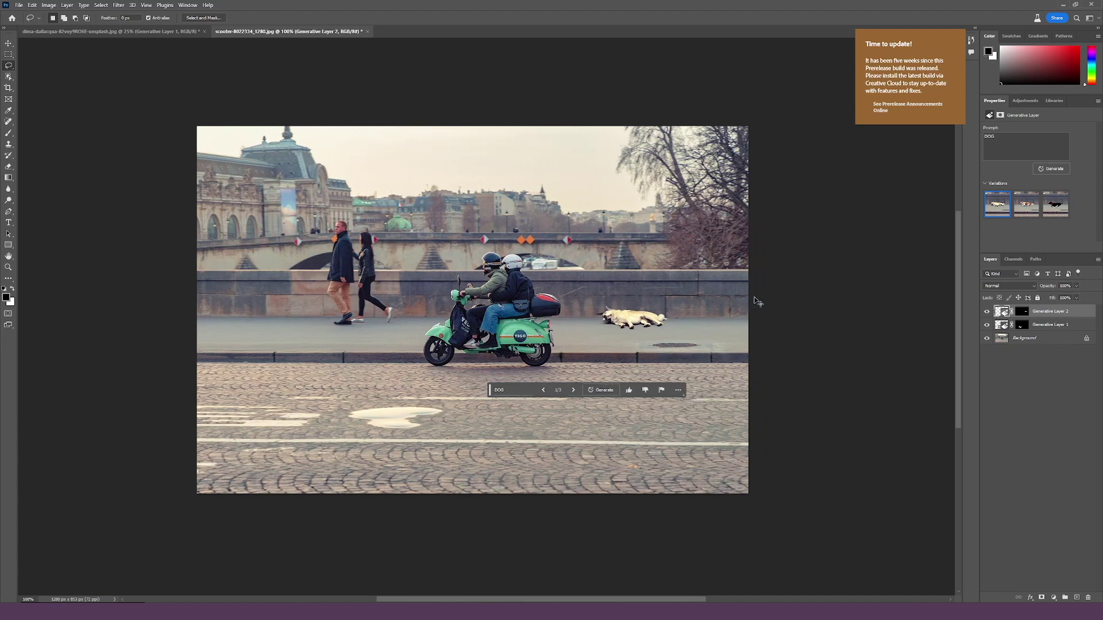
scroll(751, 301, down, 2)
scroll(746, 301, up, 1)
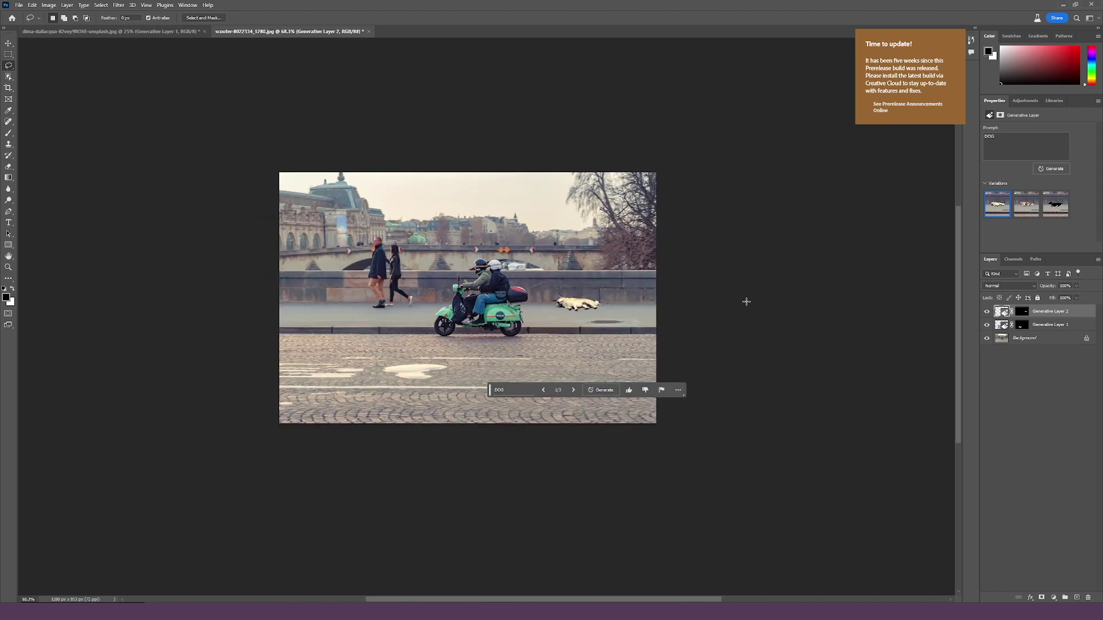
Step: Crop-extend the canvas outward on both sides, then marquee-select the original photo area
click(8, 88)
drag(266, 297, 60, 294)
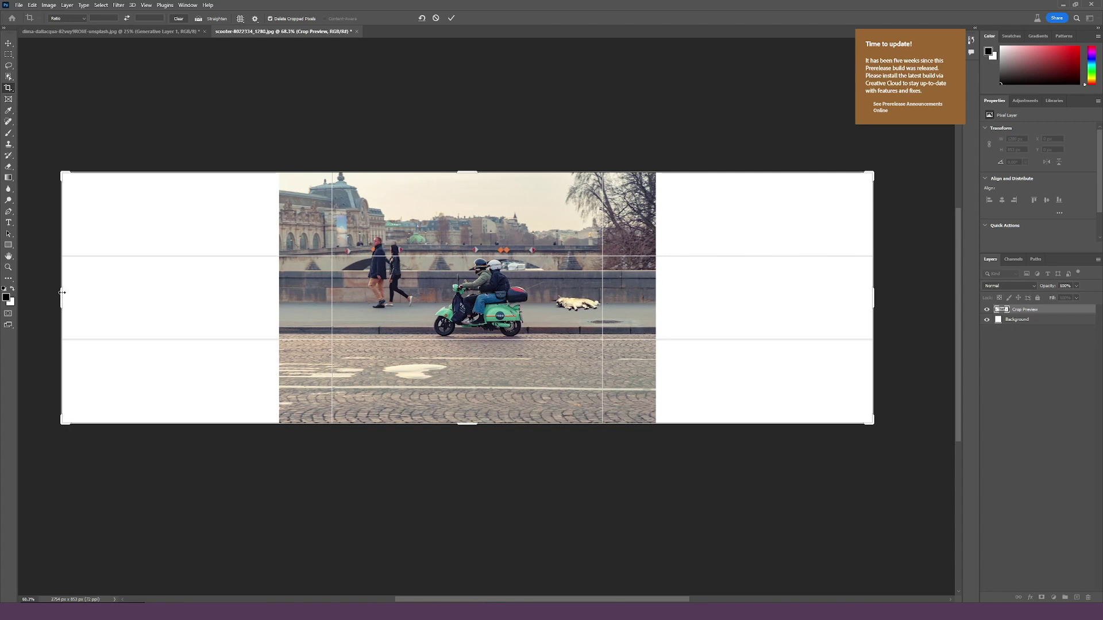
key(Return)
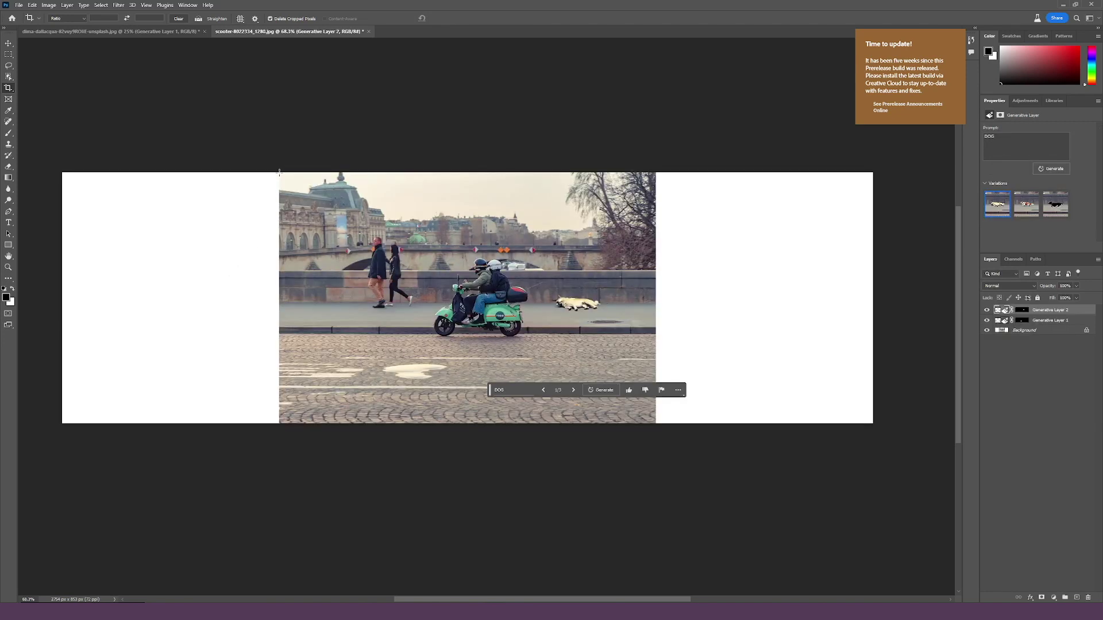
drag(279, 171, 655, 423)
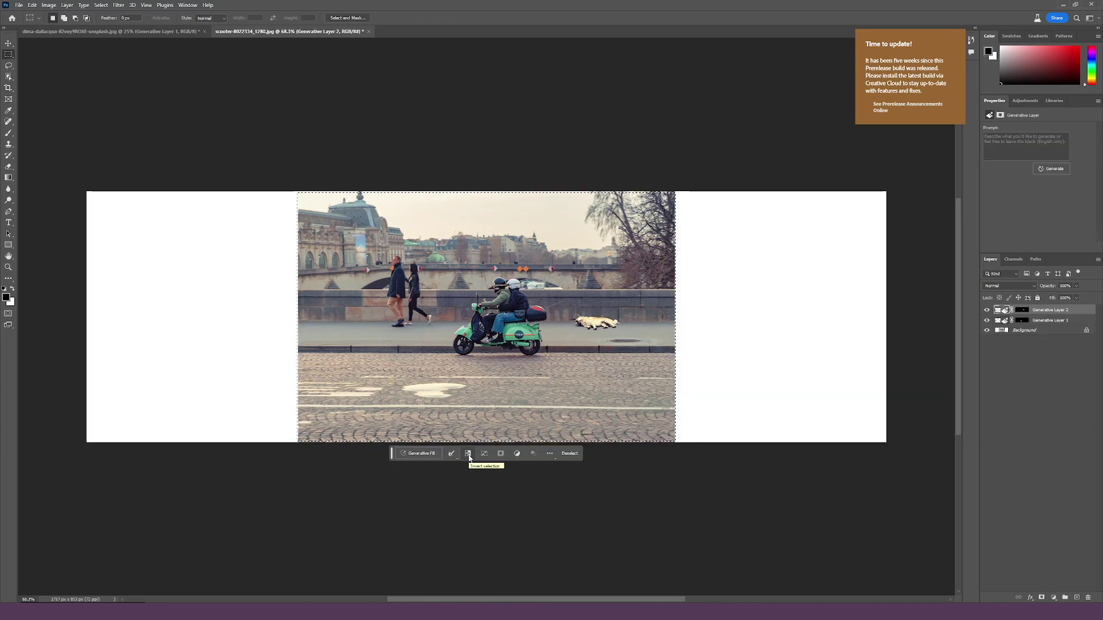
Step: Invert the selection to the white side strips and run Generative Fill with a blank prompt
click(468, 455)
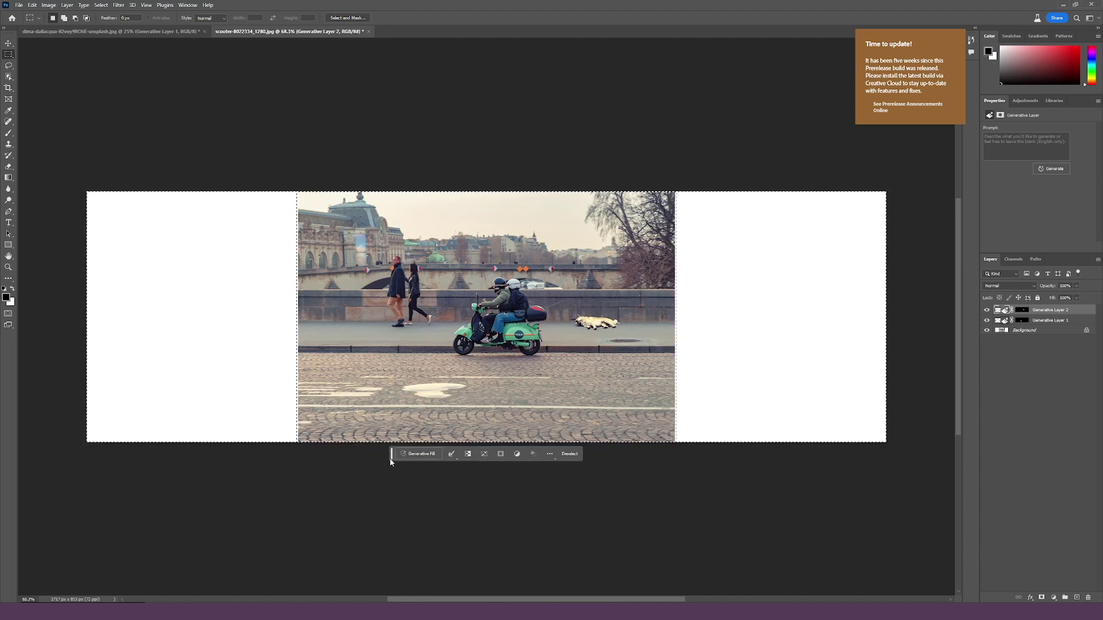
click(422, 455)
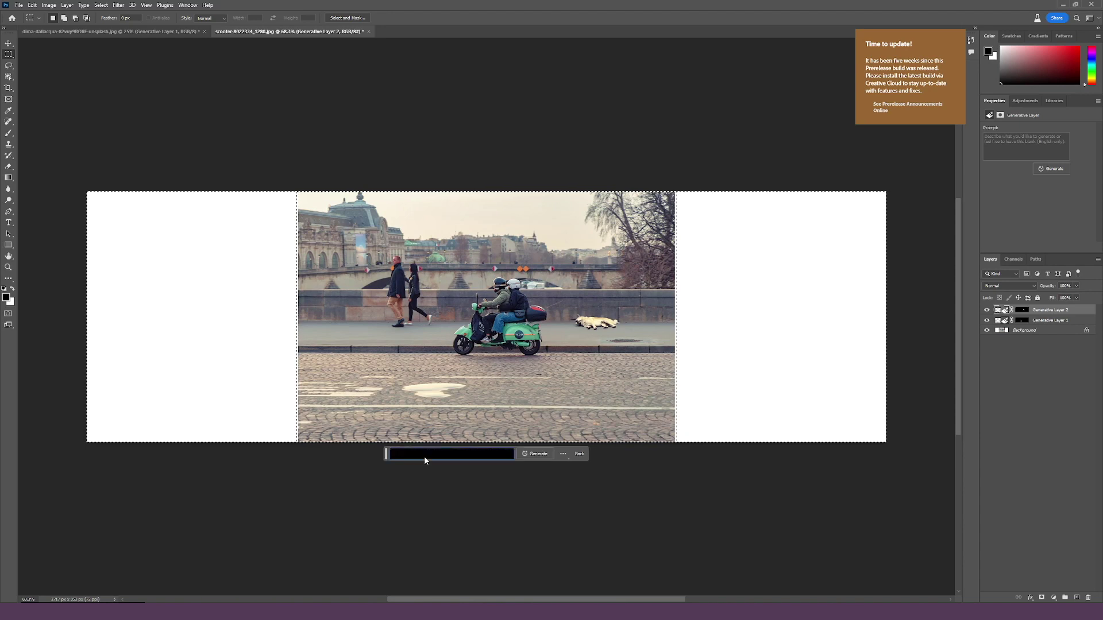
click(534, 457)
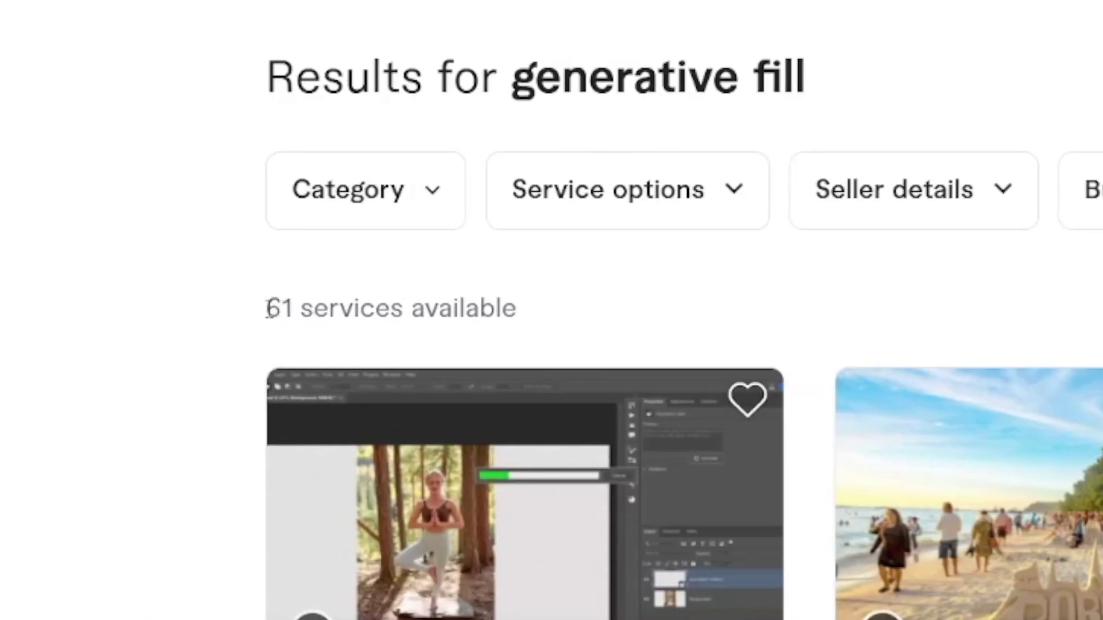
Step: Highlight the '61 services available' count in the Fiverr results
drag(127, 224, 158, 225)
drag(349, 313, 517, 316)
click(517, 317)
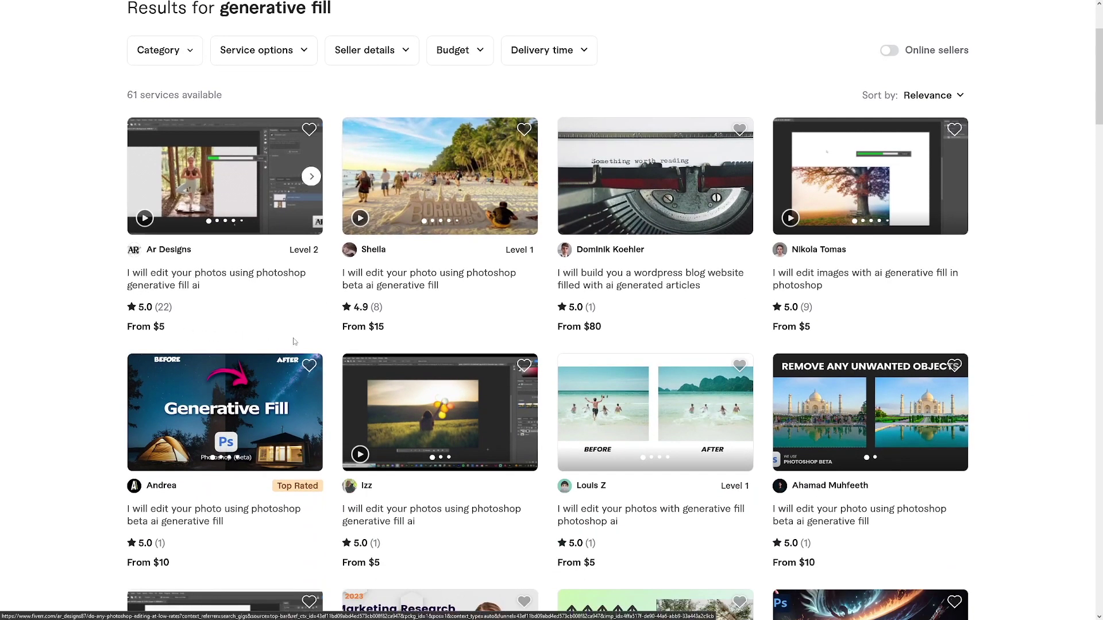
Step: Open the generative fill photo-edit gig and view its 8 reviews
scroll(390, 339, down, 5)
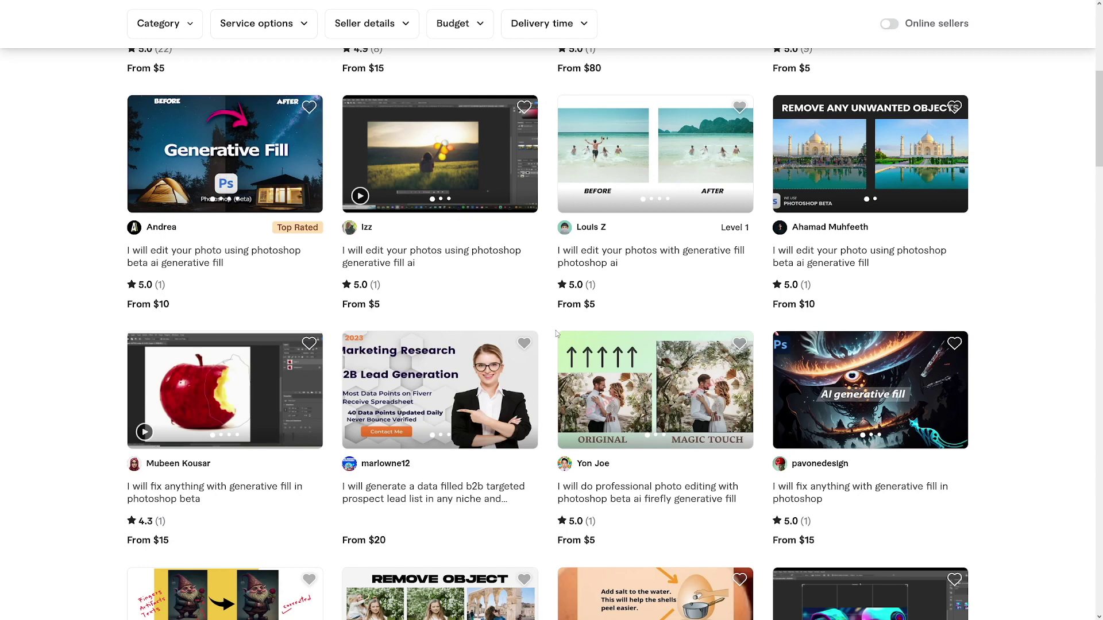
scroll(556, 332, up, 1)
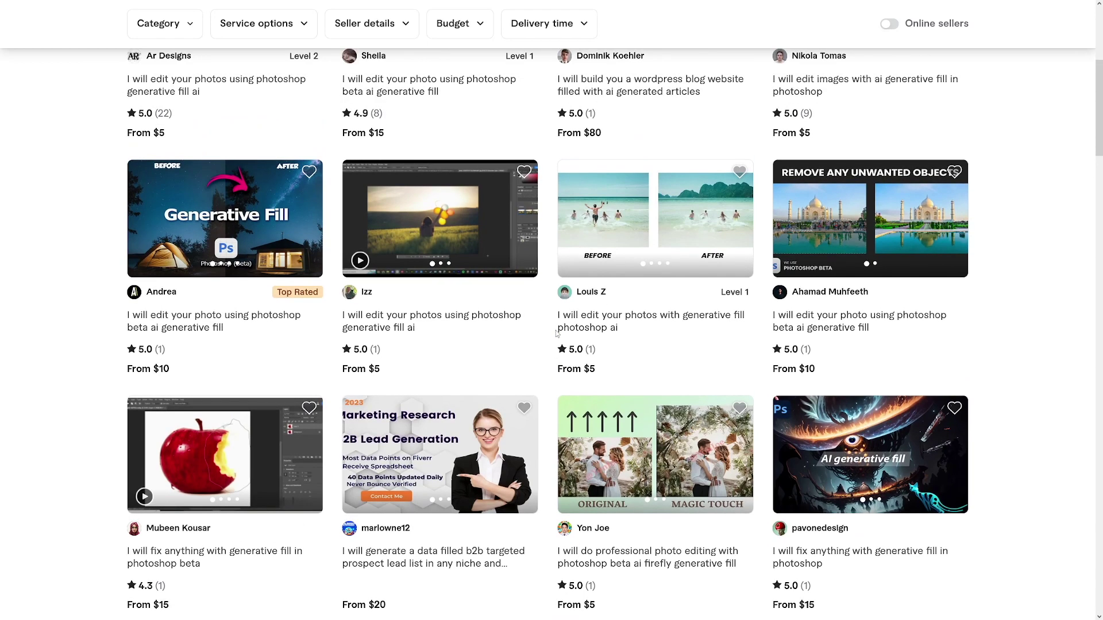
scroll(556, 331, up, 3)
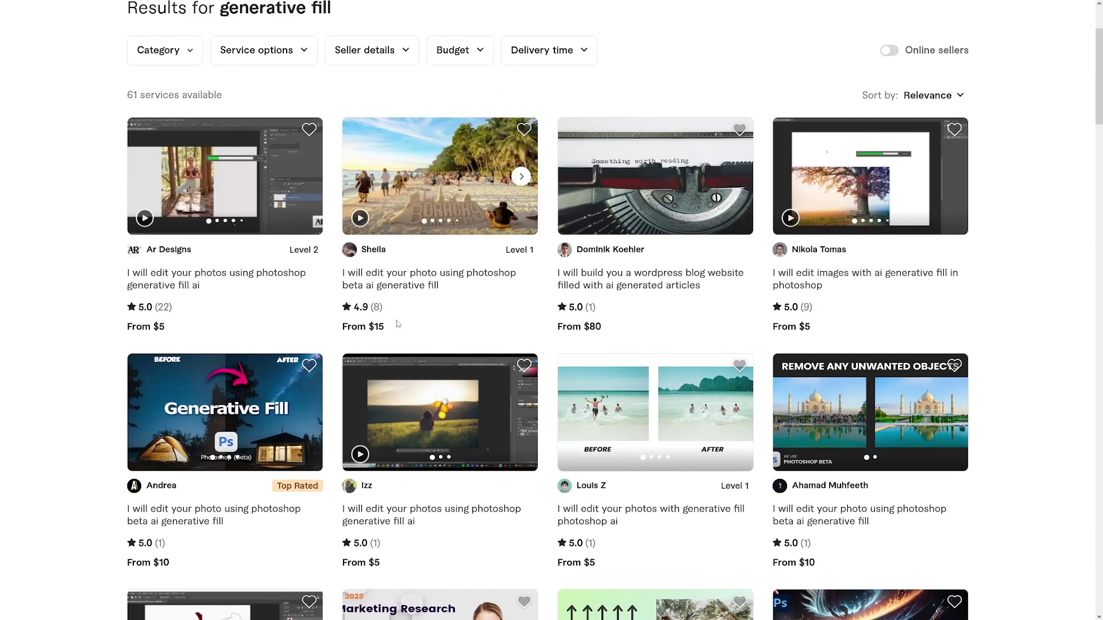
click(452, 198)
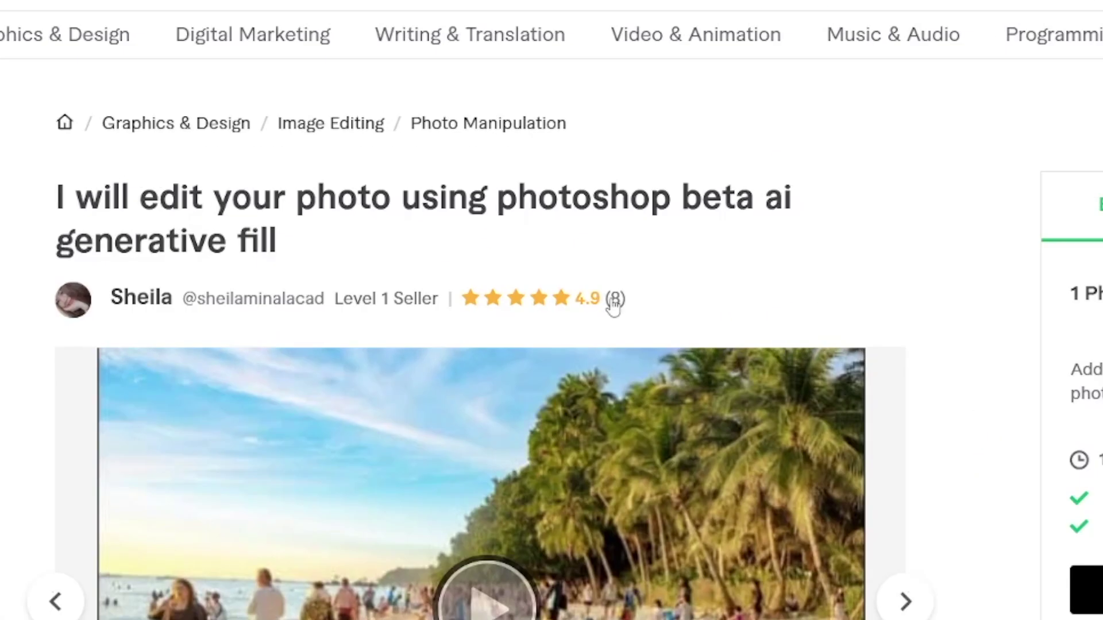
click(457, 193)
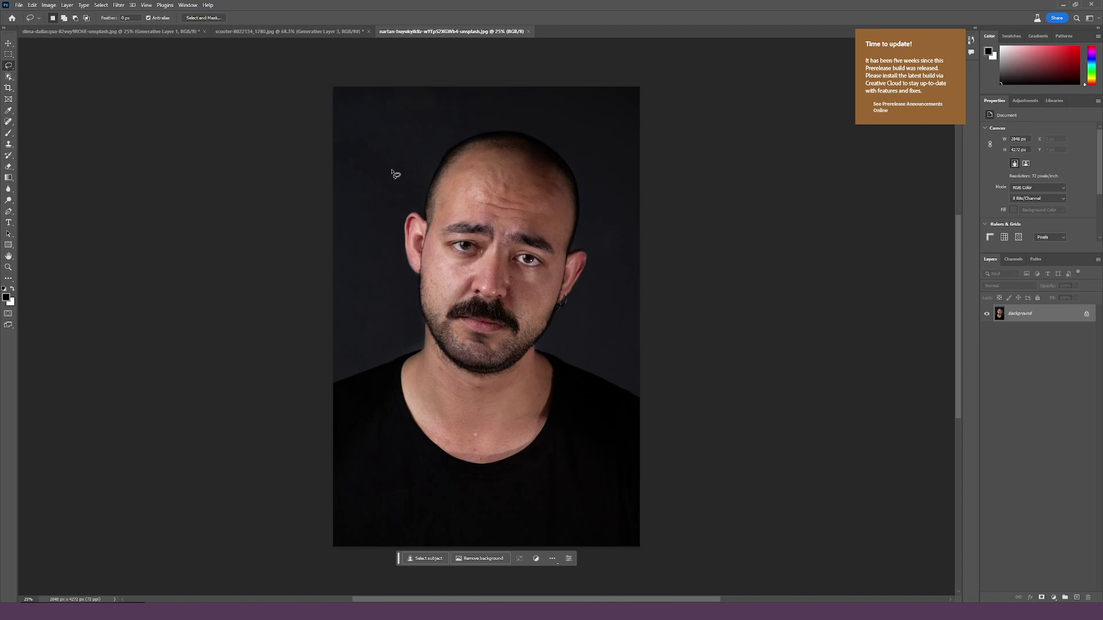
Step: Lasso above the man's head, generate 'curly hair', and return to variation 1/3 after browsing
mouse_move(444, 216)
mouse_down()
mouse_move(372, 167)
mouse_move(529, 123)
mouse_move(616, 187)
mouse_move(601, 240)
mouse_up()
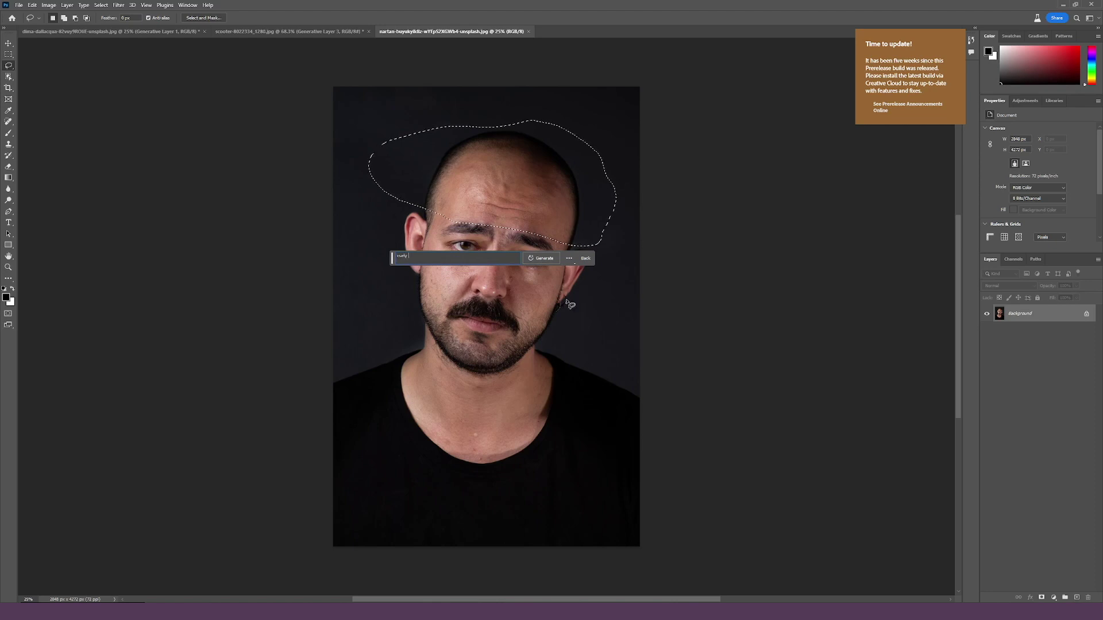
click(553, 258)
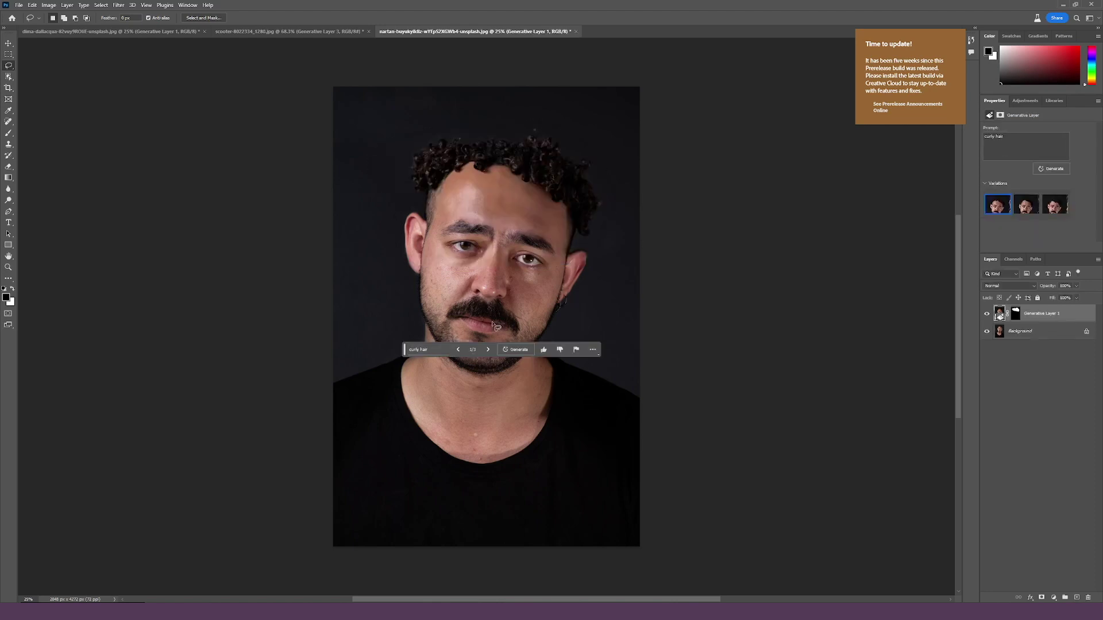
click(487, 351)
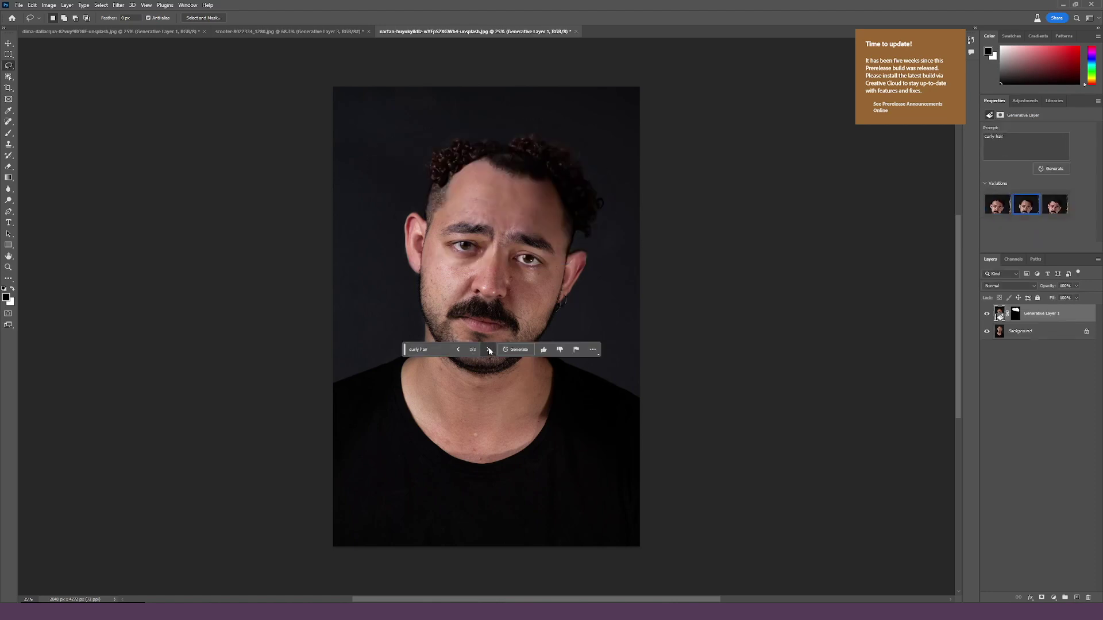
click(488, 351)
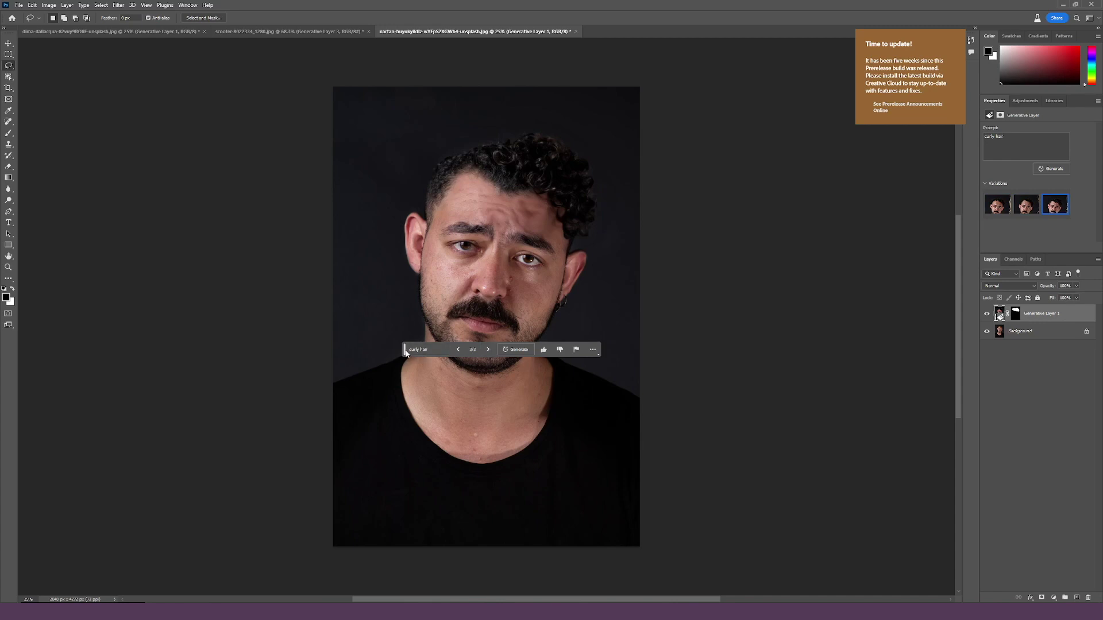
drag(405, 350, 653, 374)
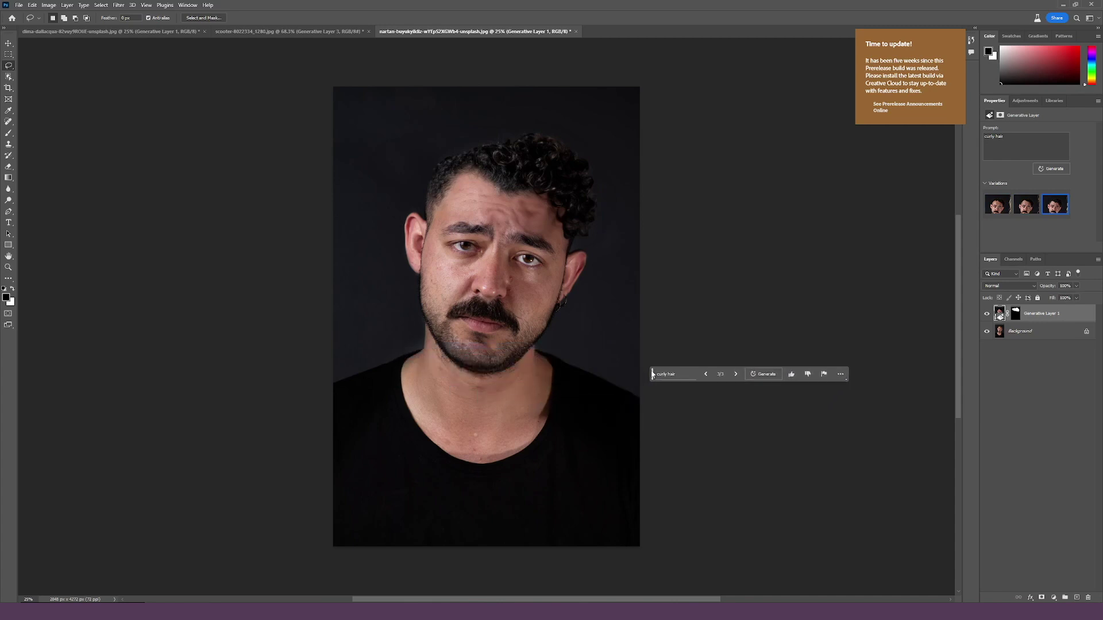
click(706, 376)
click(706, 375)
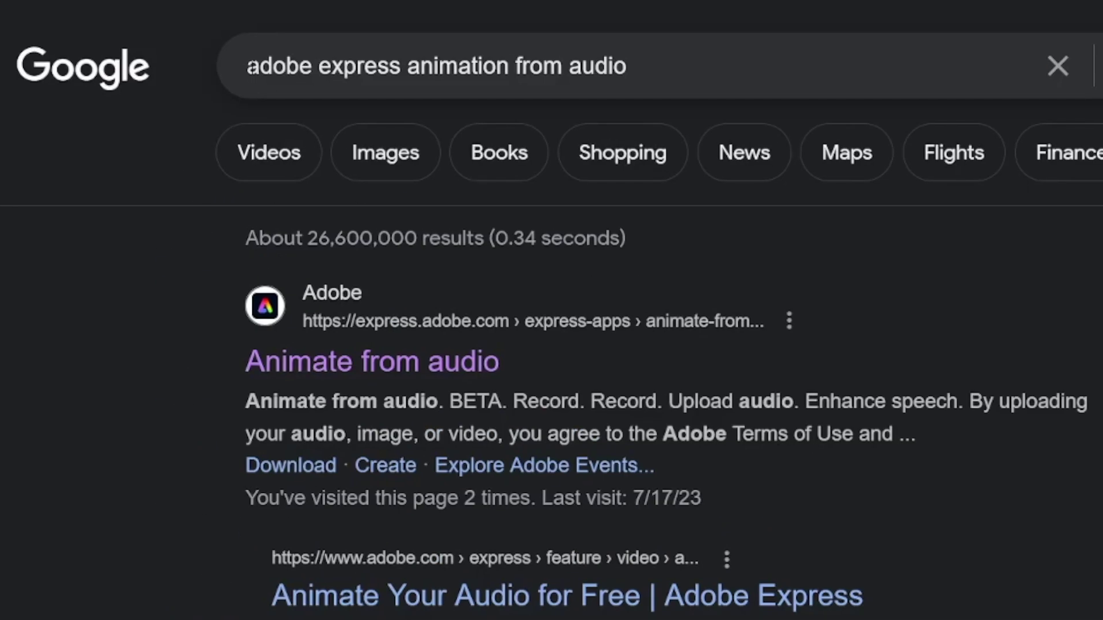
drag(286, 65, 377, 65)
drag(445, 66, 596, 66)
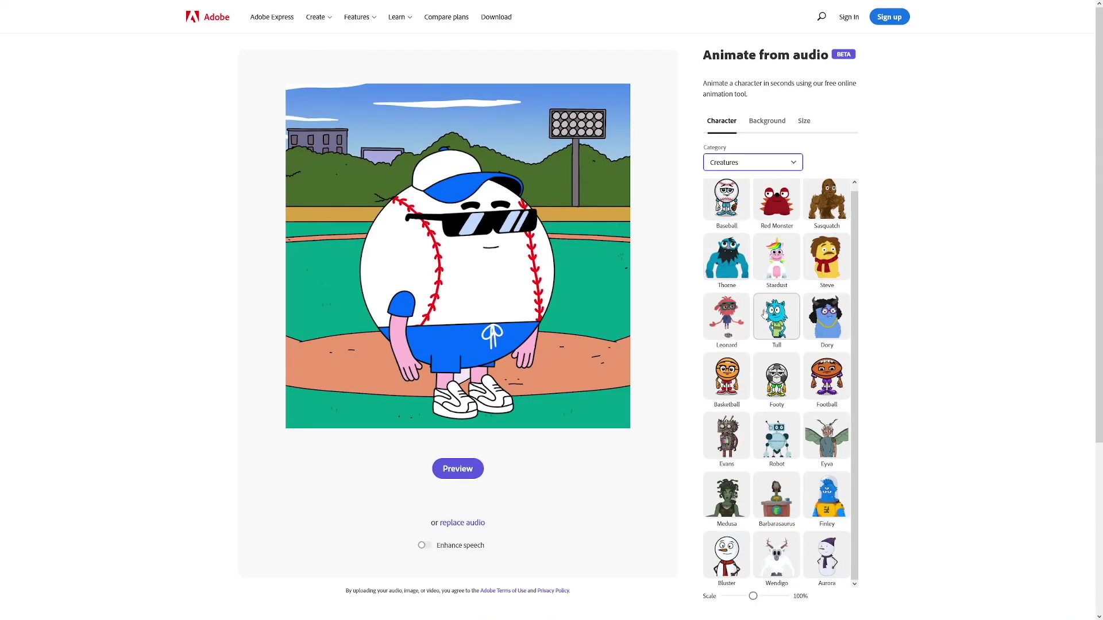
Step: Pick the Bluster snowman as the animated character
scroll(803, 325, down, 3)
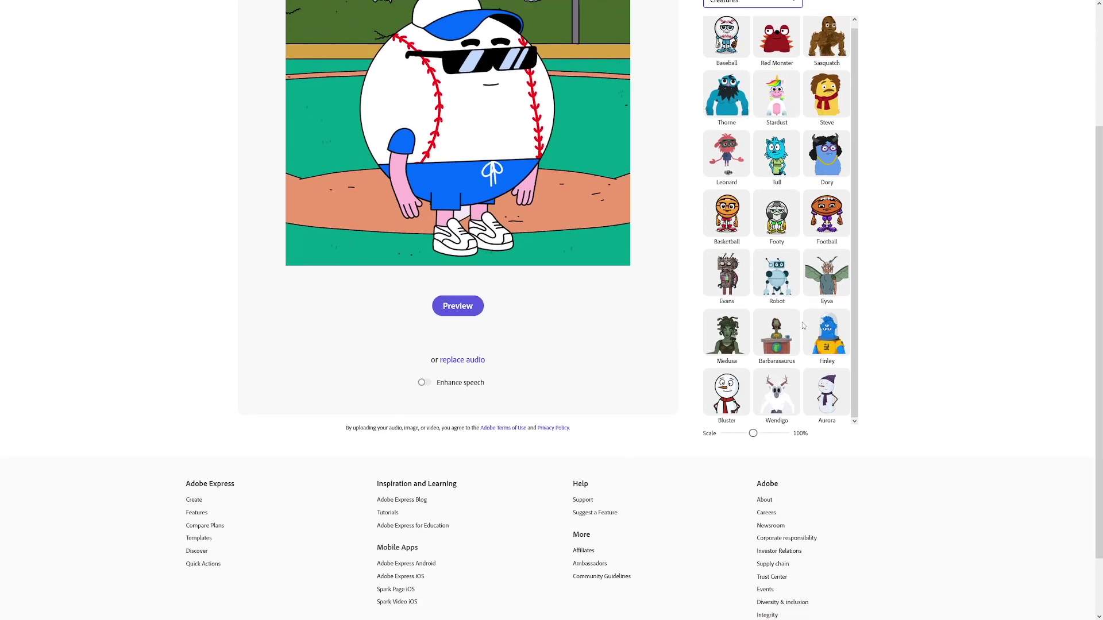
scroll(803, 326, up, 2)
scroll(803, 331, up, 1)
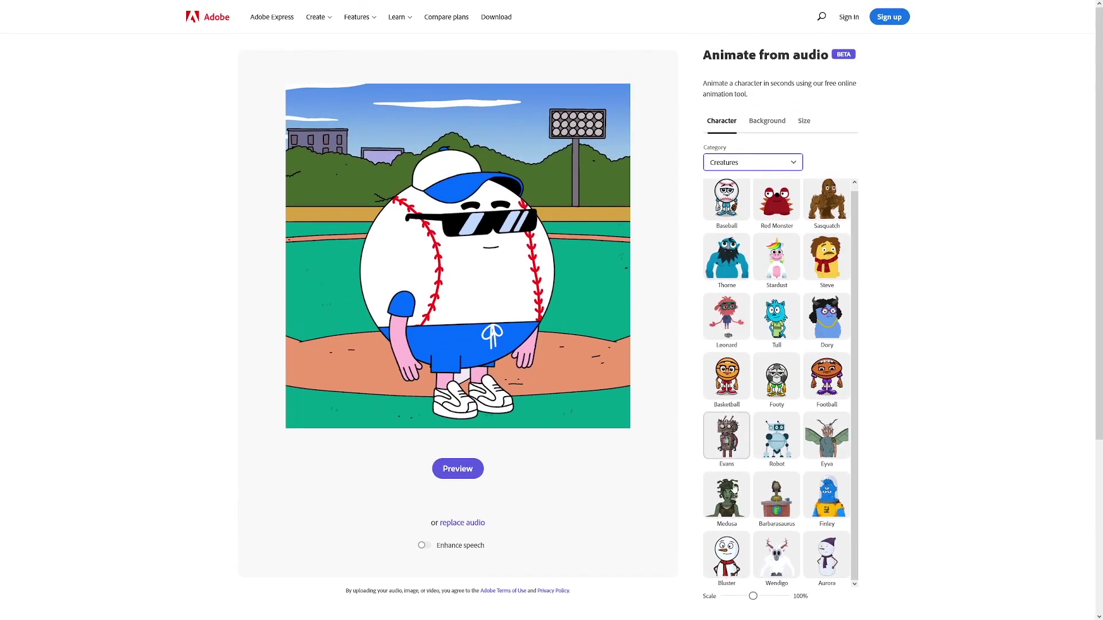
click(726, 554)
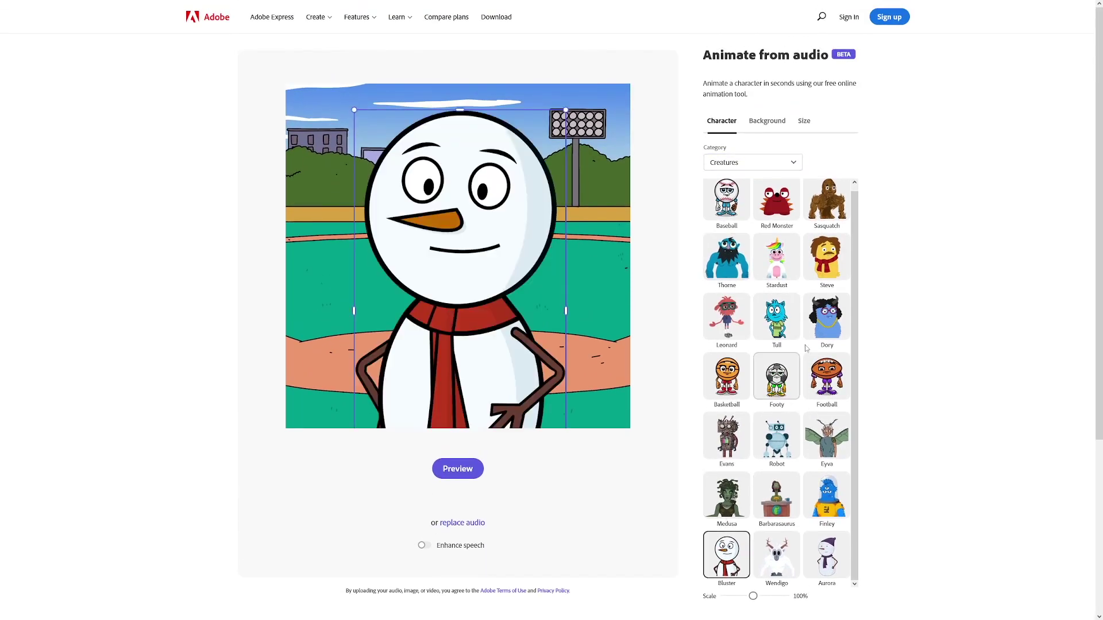
Step: Try the Spring and Mountains backgrounds, settle on Winter, and start the preview
click(777, 129)
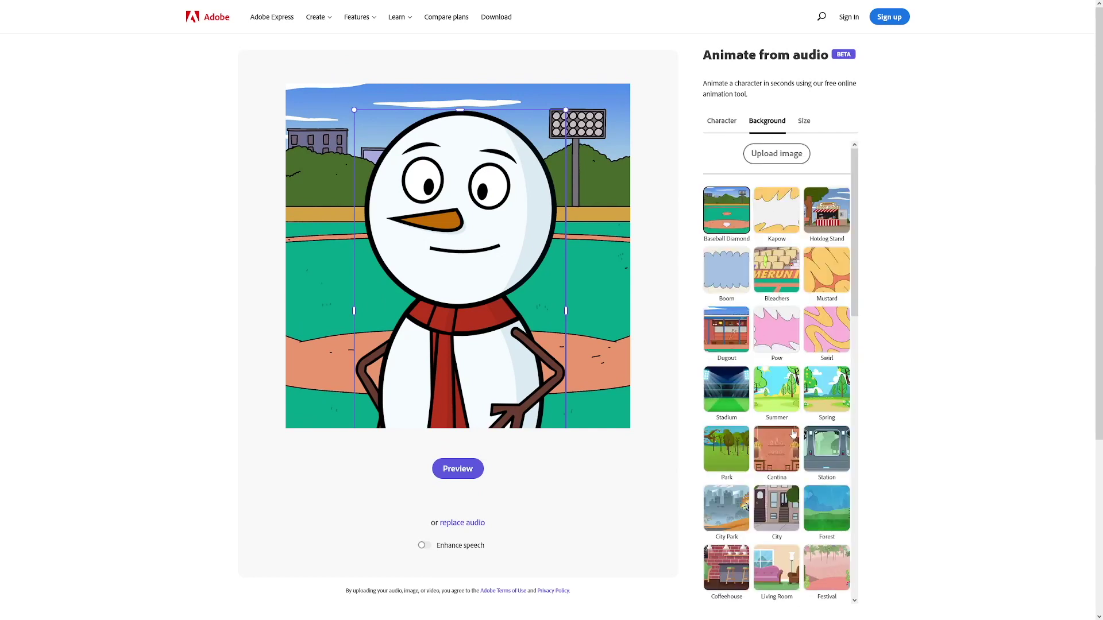
click(818, 389)
scroll(816, 355, down, 6)
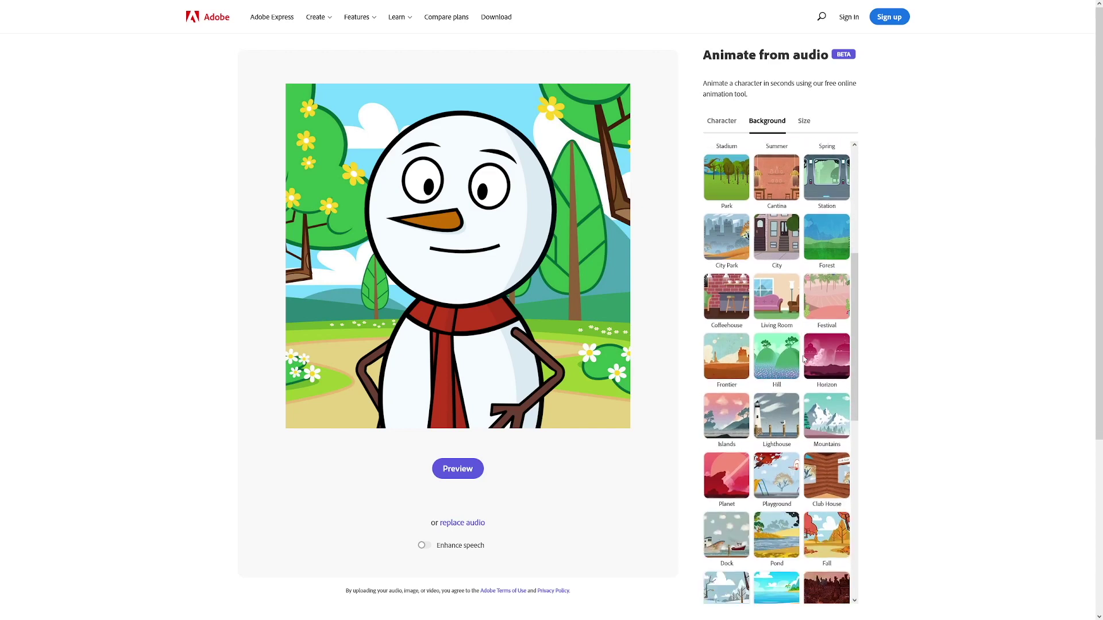
click(832, 373)
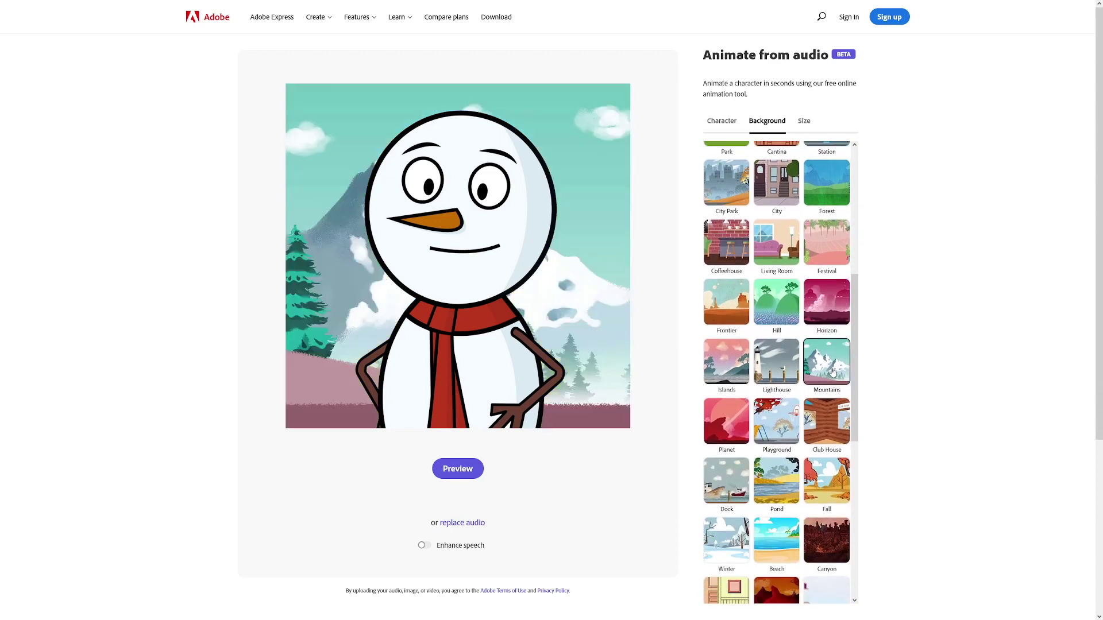
click(735, 545)
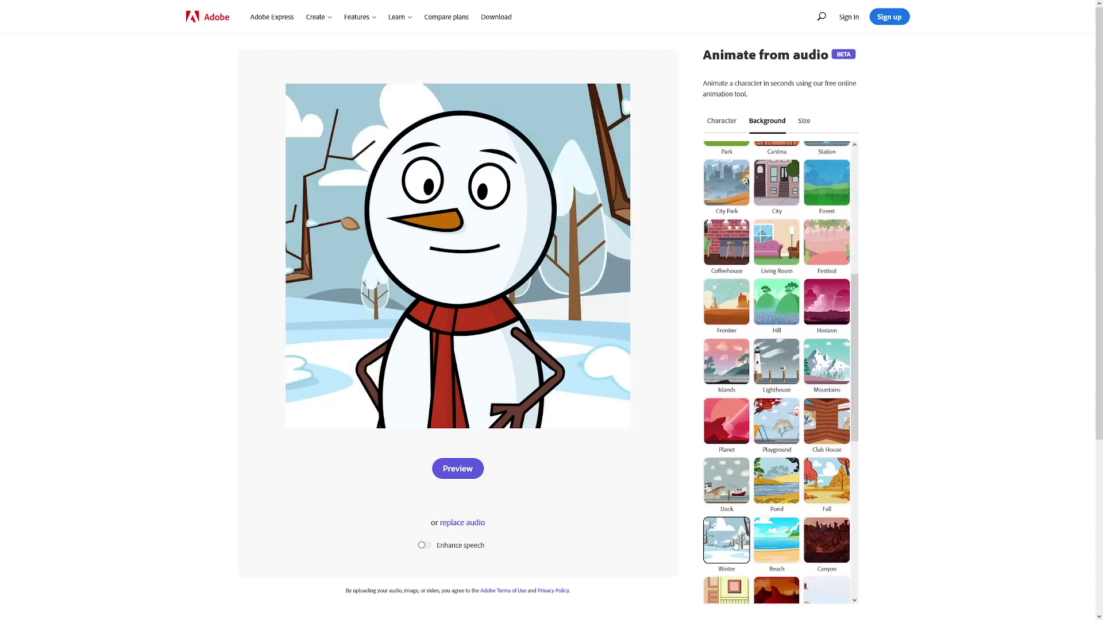
click(457, 469)
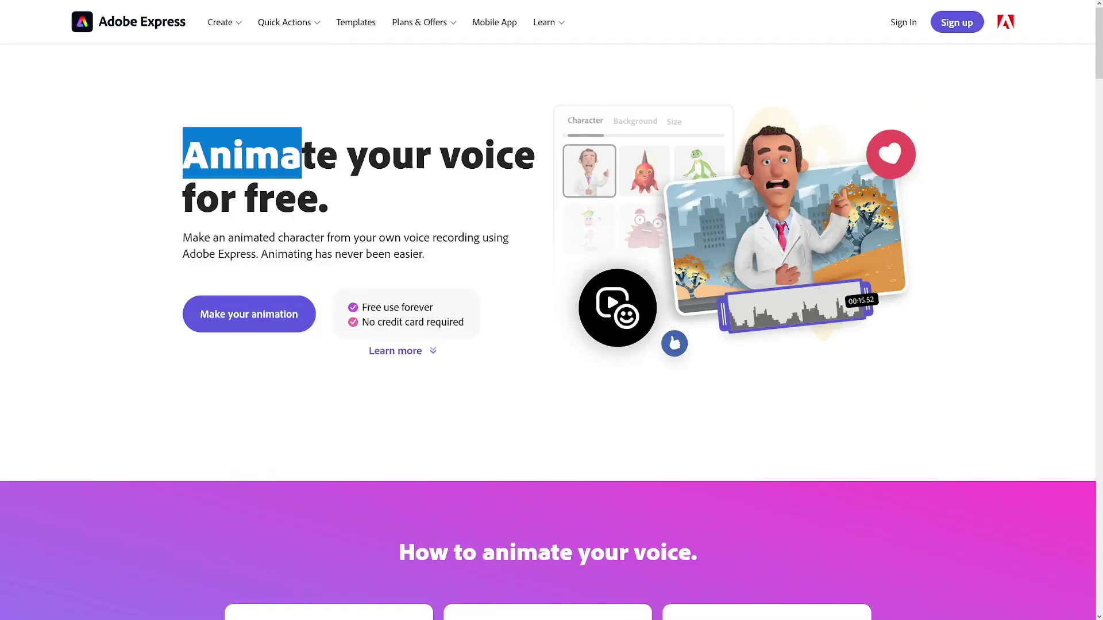
Step: Browse the Animate your voice landing page while the snowman preview processes to about 75%
drag(302, 155, 338, 204)
click(339, 204)
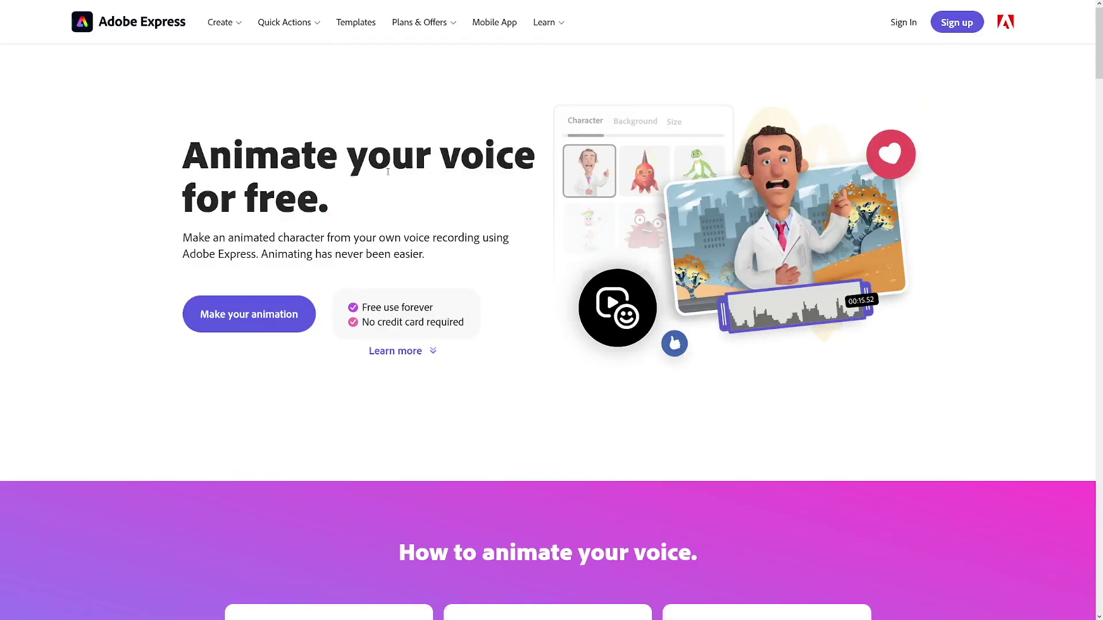
scroll(550, 272, down, 10)
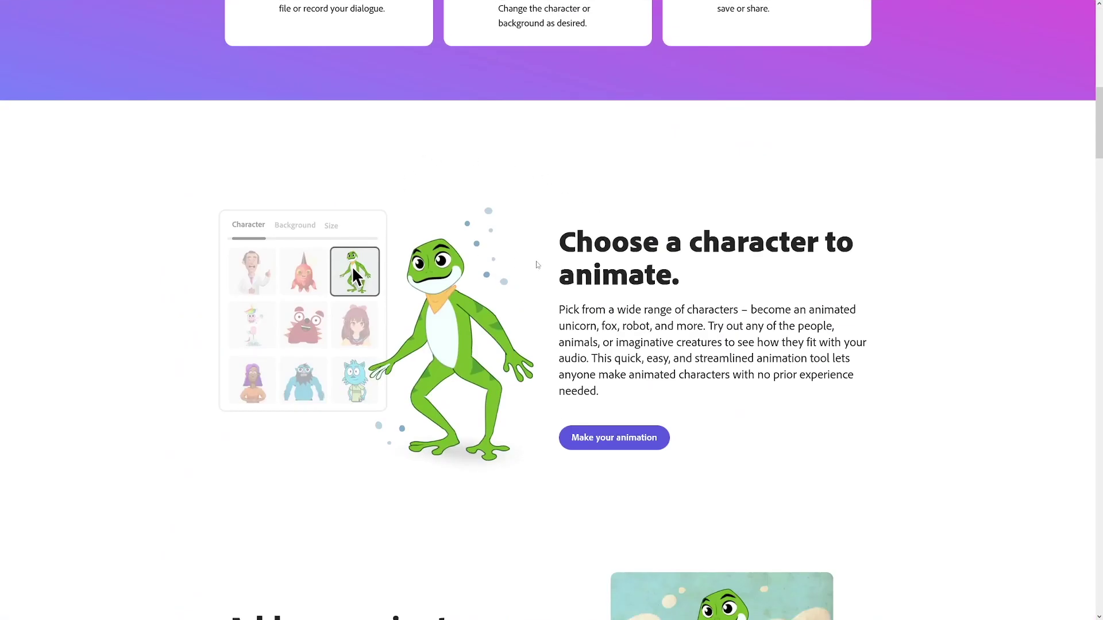
drag(567, 241, 681, 277)
click(566, 285)
scroll(567, 285, down, 7)
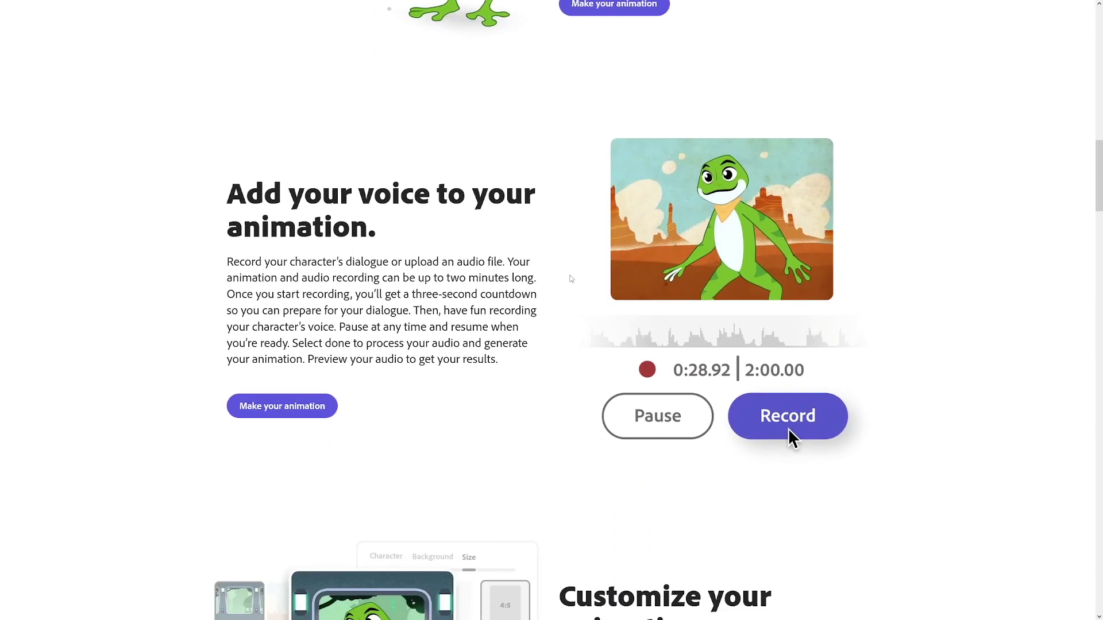
scroll(565, 276, down, 12)
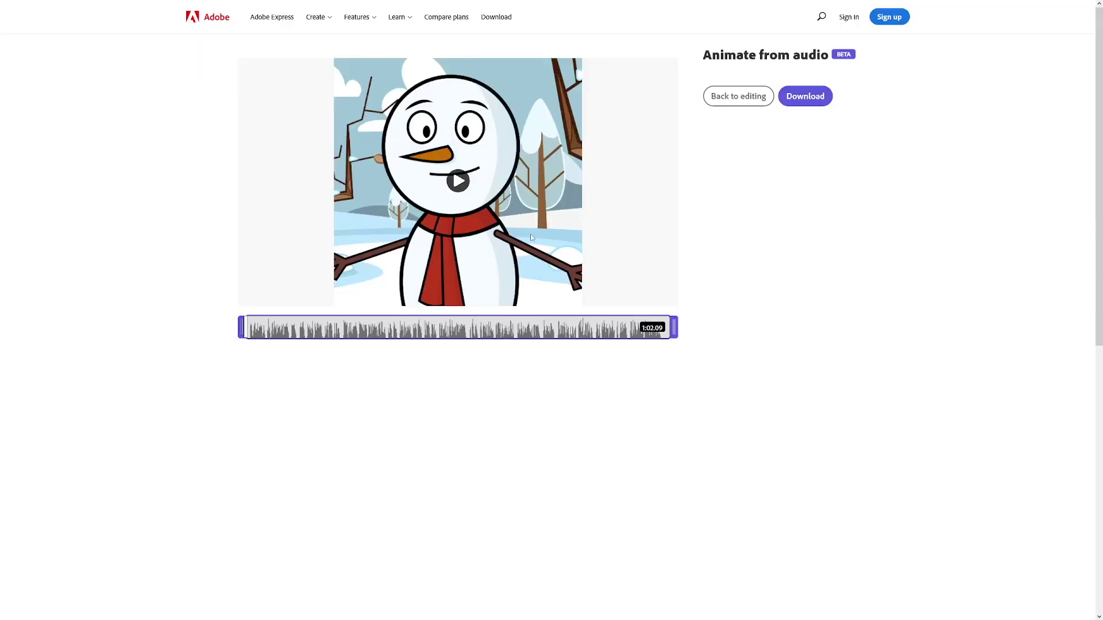
Step: Play the finished Bluster snowman preview with its 1:02.09 audio track
click(458, 182)
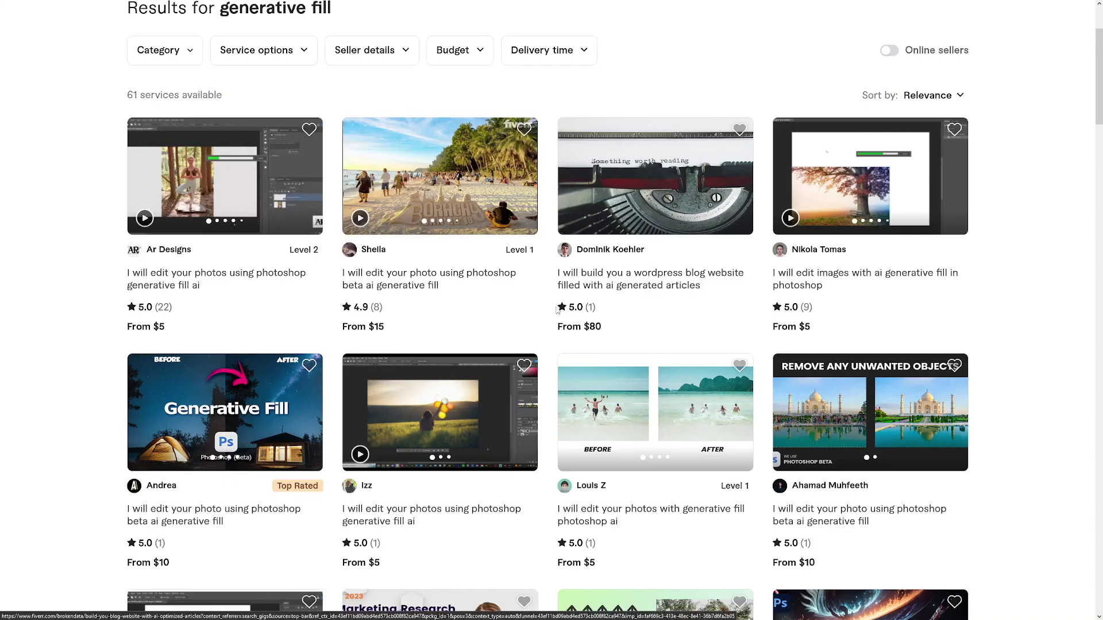
Step: Scroll to the top of Fiverr's 'generative fill' results listing 61 services
scroll(563, 278, up, 3)
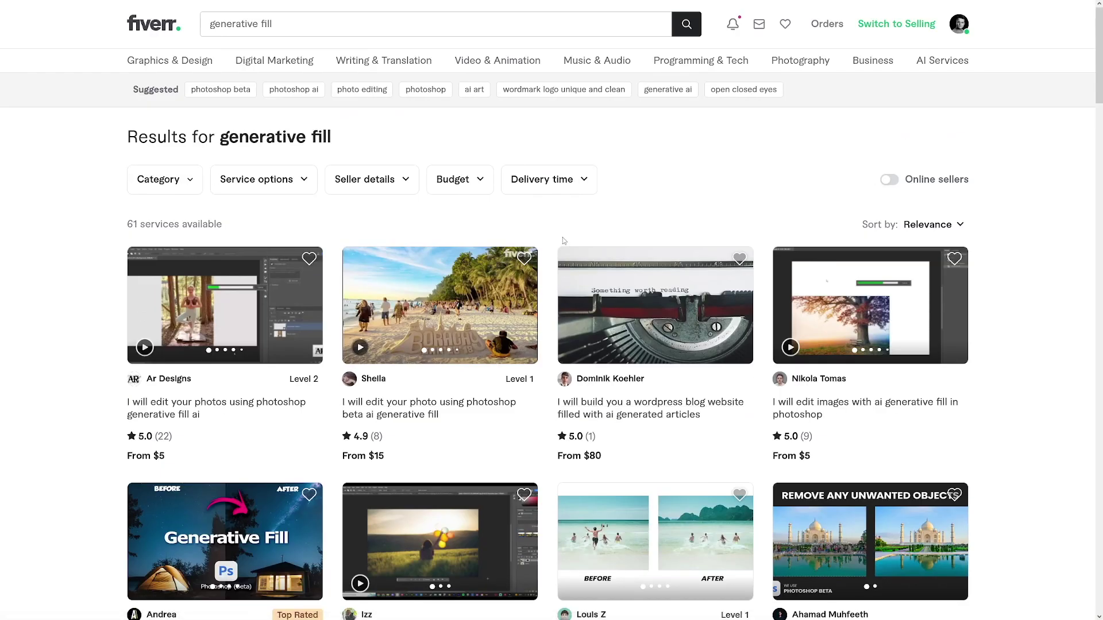